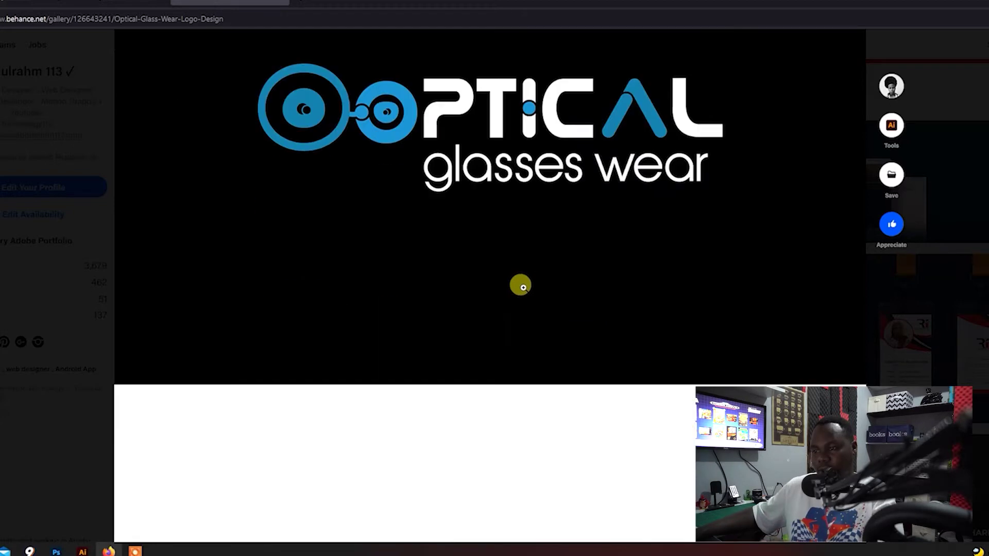
# Step: Scroll the Behance project page to view the Optical glasses wear logo on black
pyautogui.scroll(4, 523, 281)
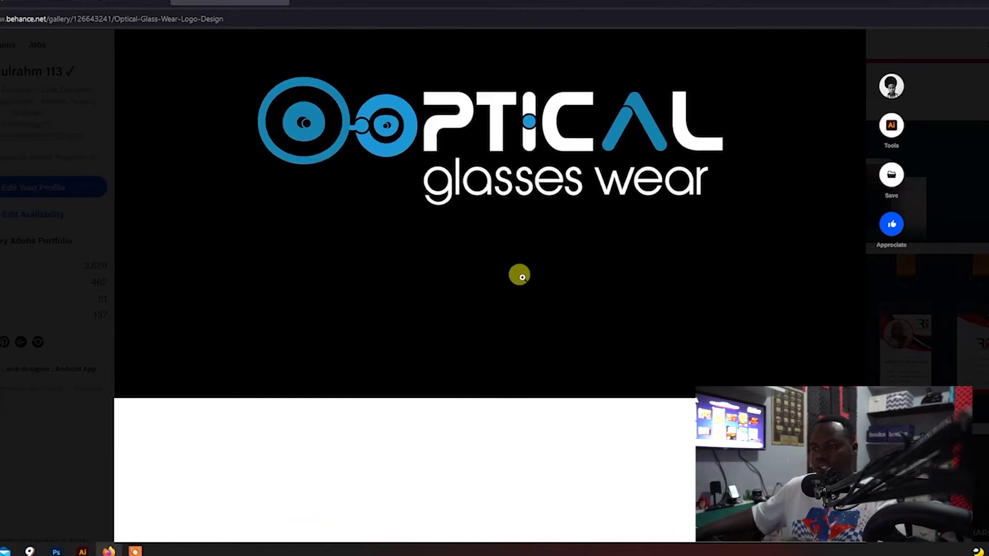
pyautogui.scroll(-2, 520, 276)
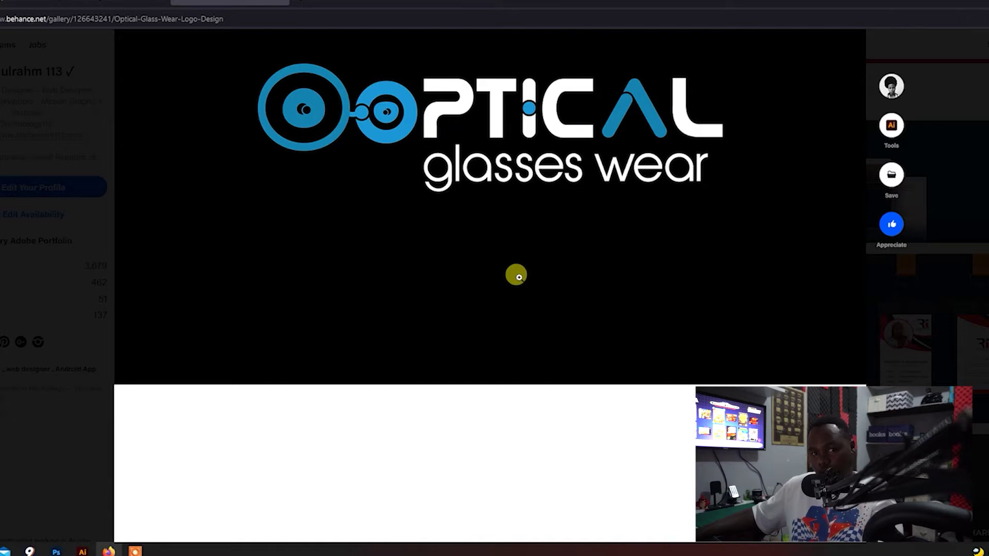
pyautogui.scroll(2, 516, 276)
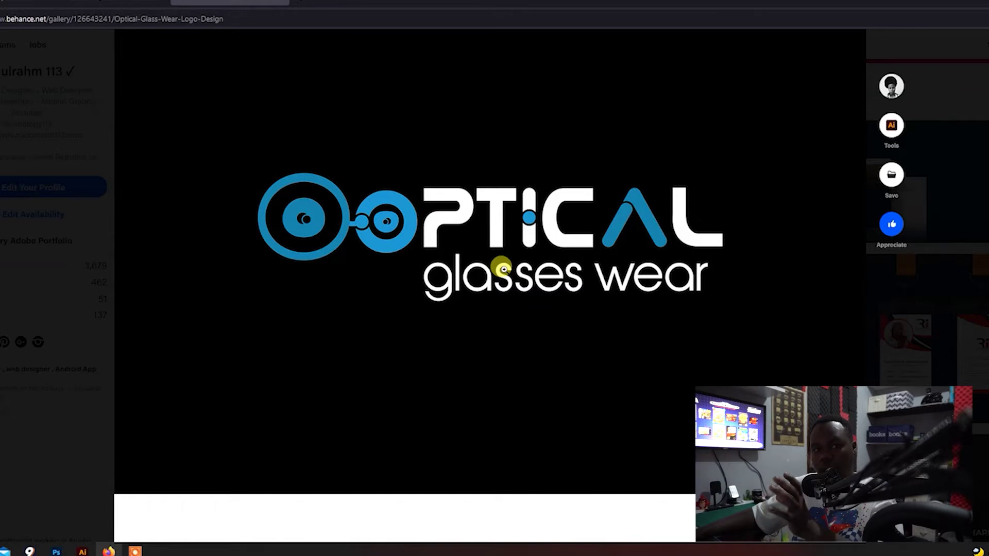
# Step: Scroll past the white logo and stationery mockups to the tiled logo pattern image
pyautogui.scroll(-8, 504, 268)
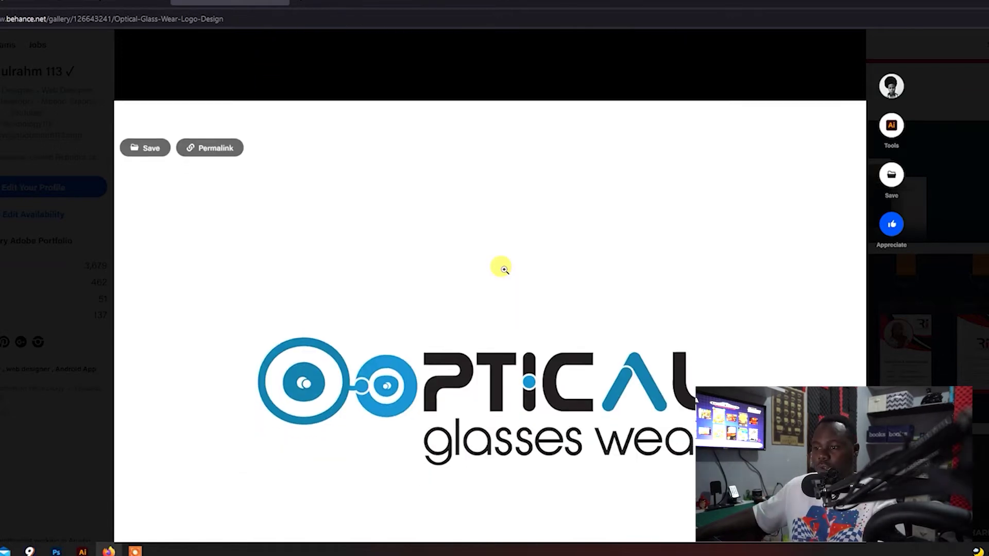
pyautogui.scroll(-1, 504, 269)
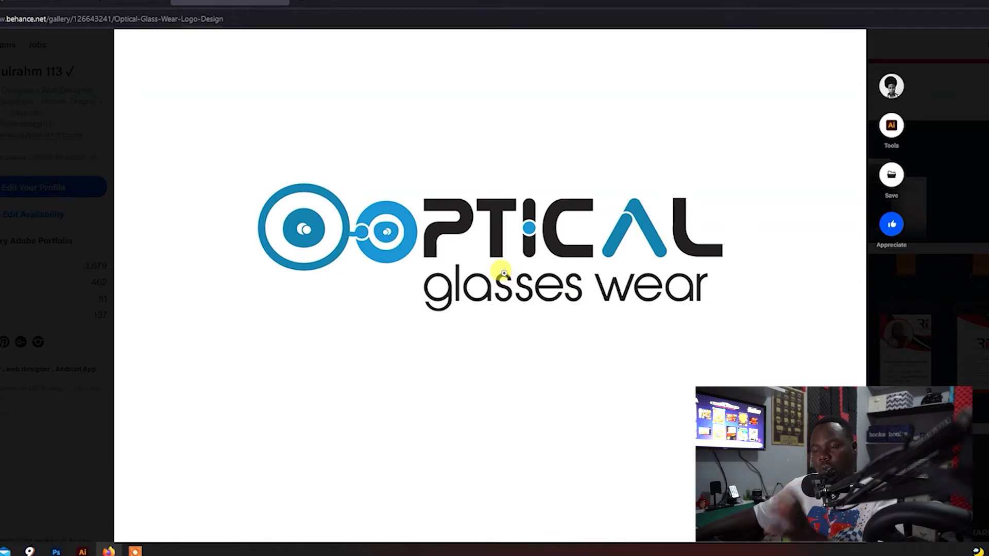
pyautogui.scroll(-8, 507, 265)
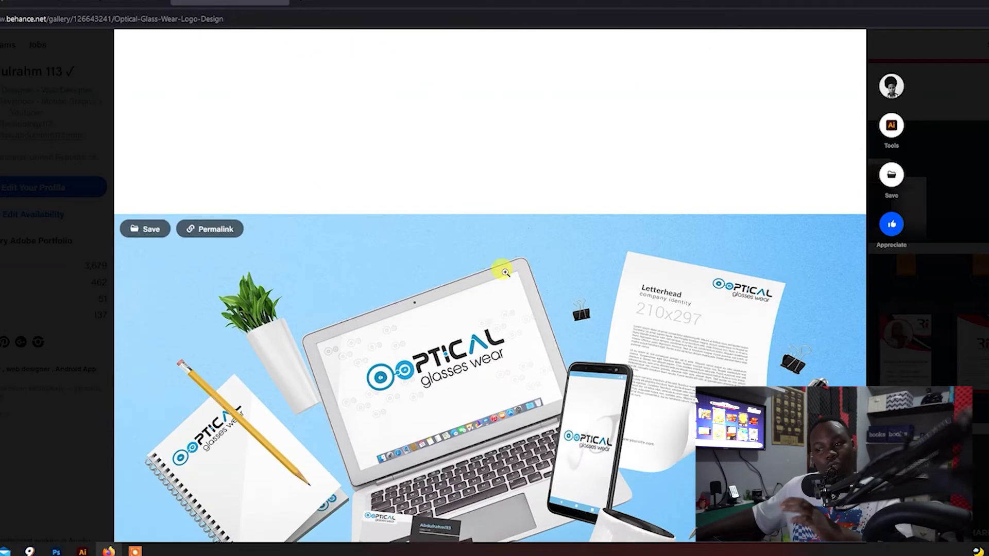
pyautogui.scroll(-1, 504, 272)
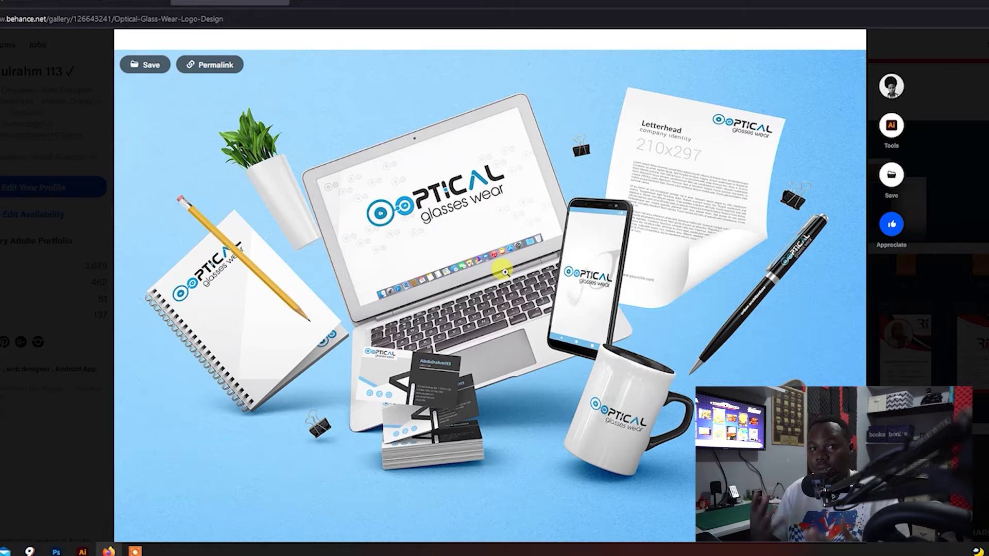
pyautogui.scroll(-3, 505, 272)
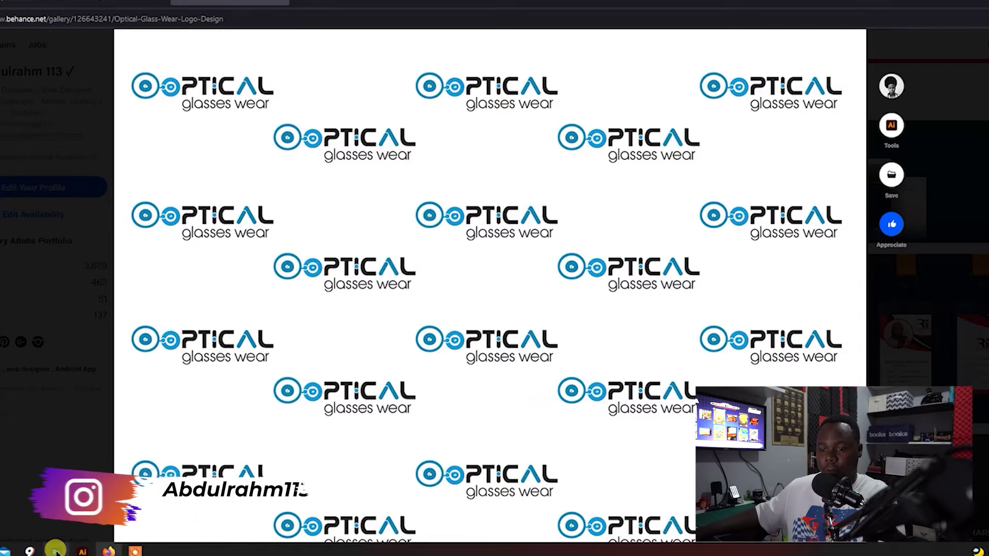
# Step: Select the dark cycling club logo on the right in Illustrator, then switch to Photoshop
pyautogui.click(83, 551)
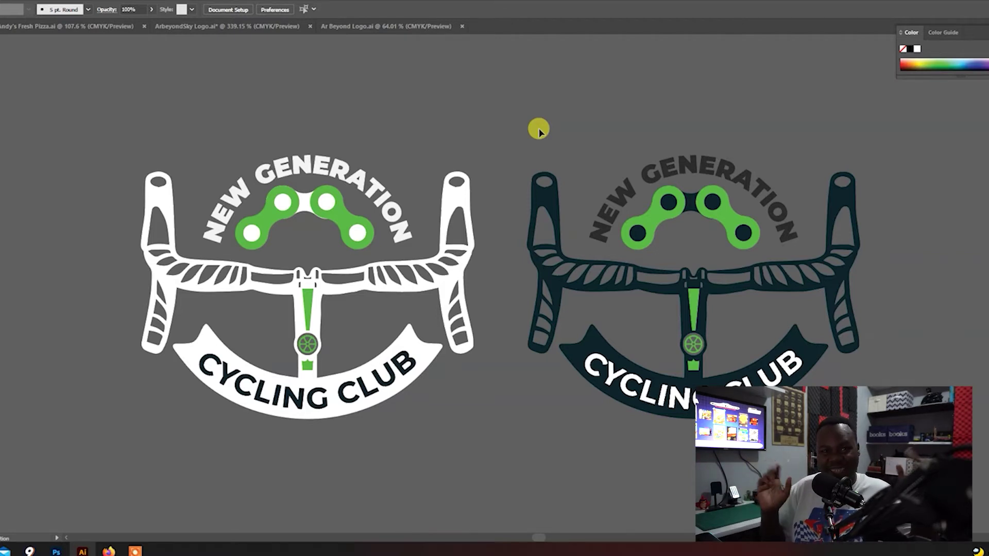
pyautogui.moveTo(530, 117); pyautogui.dragTo(803, 413)
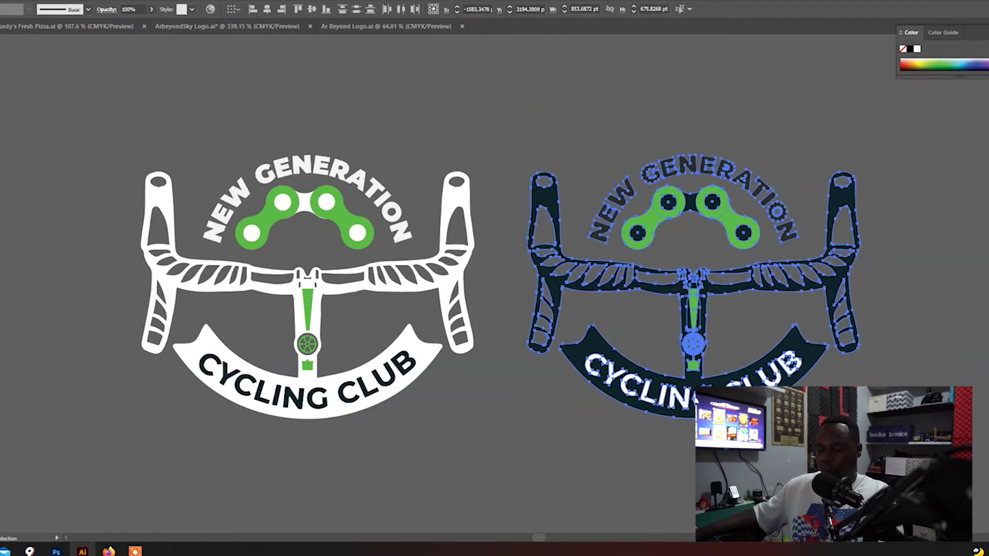
pyautogui.click(56, 551)
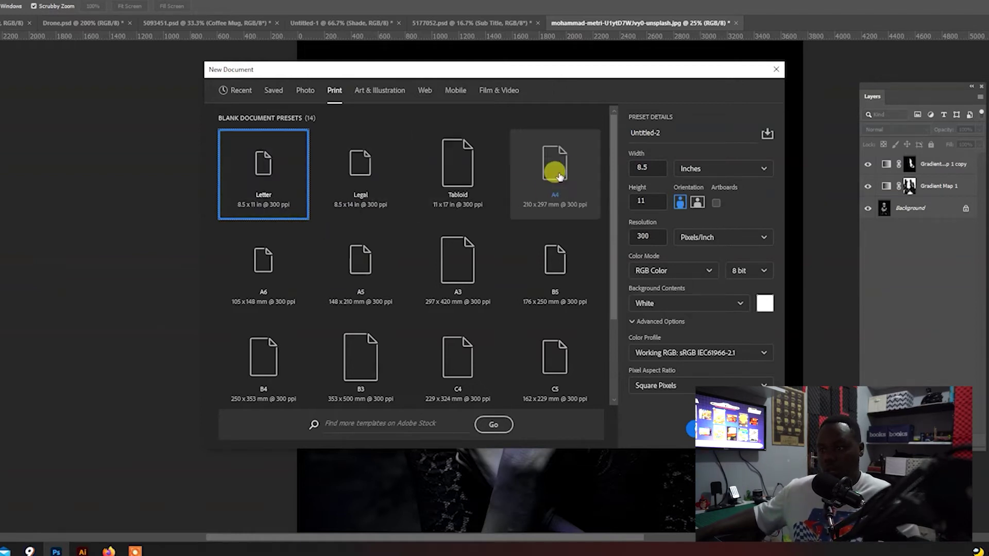
# Step: Create a blank A4 landscape document, 297 x 210 mm at 300 ppi
pyautogui.click(549, 191)
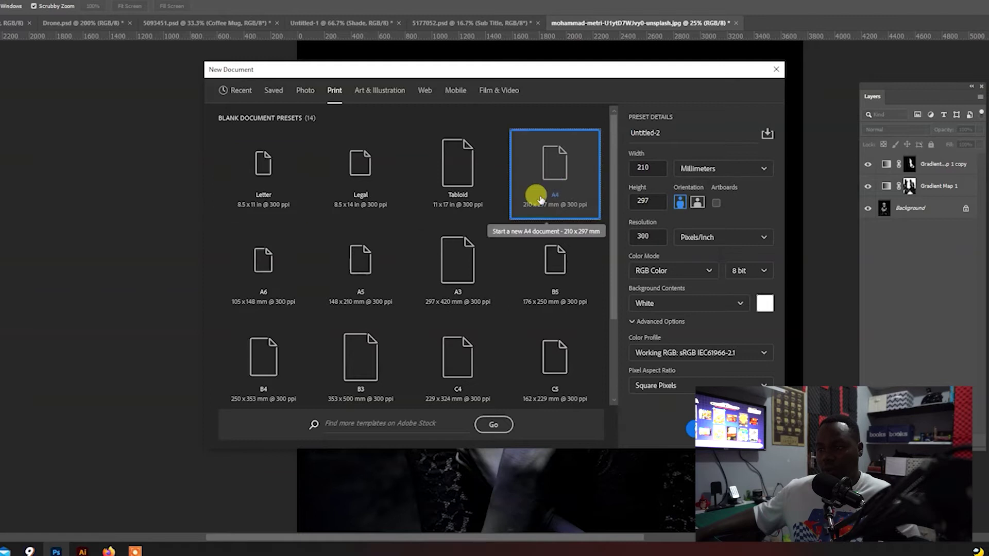
pyautogui.click(456, 258)
pyautogui.click(542, 180)
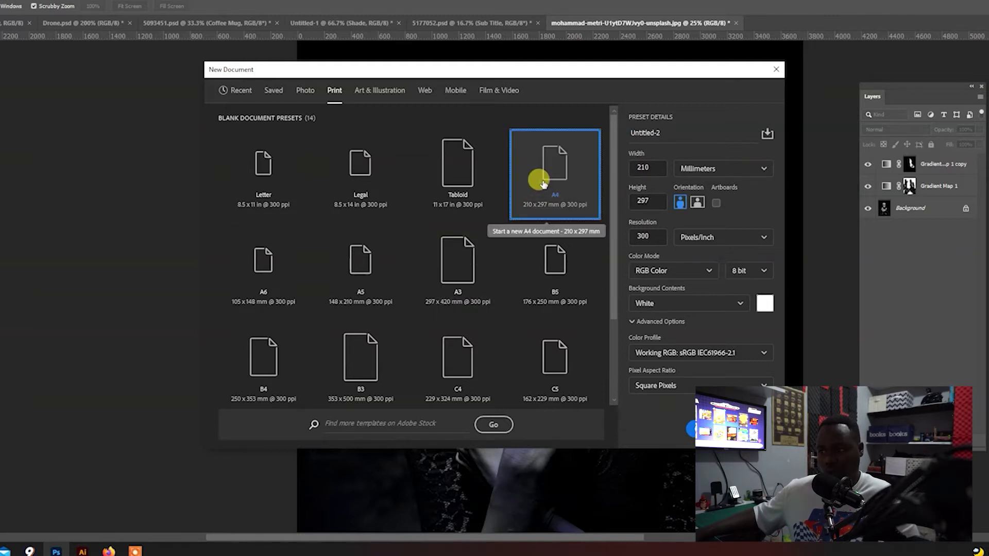
pyautogui.click(697, 202)
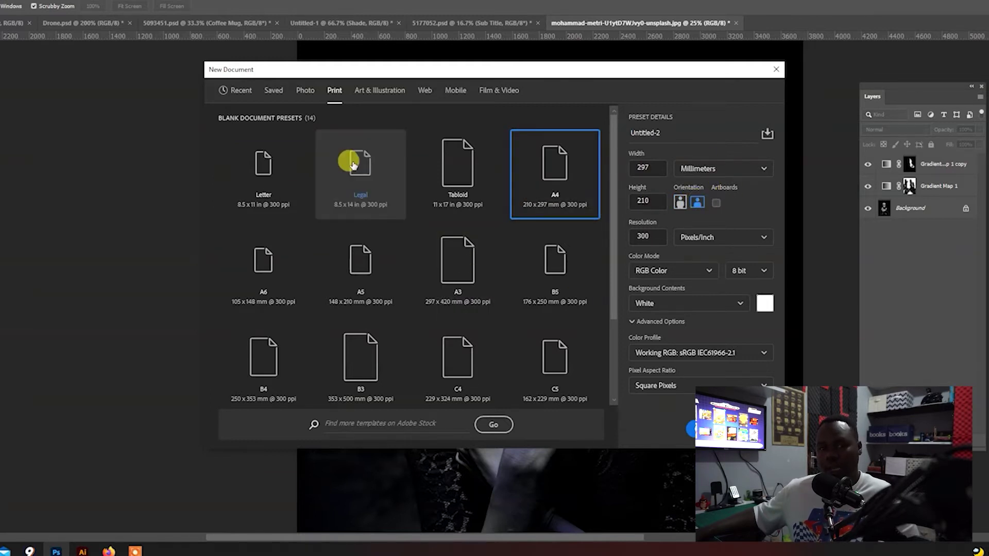
pyautogui.click(680, 430)
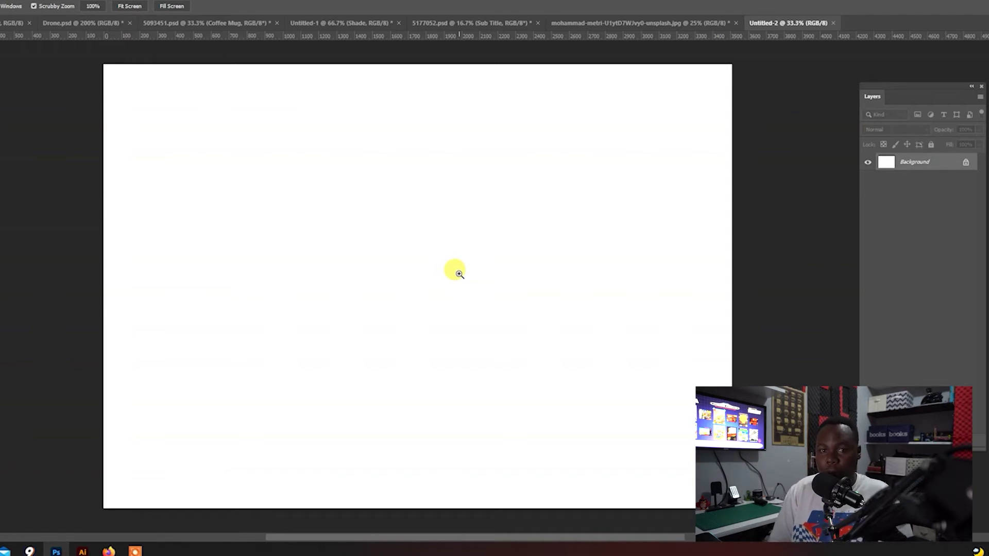
# Step: Paste the logo as a smart object, scale it down small and move it top-left
pyautogui.hotkey('ctrl', 'v')
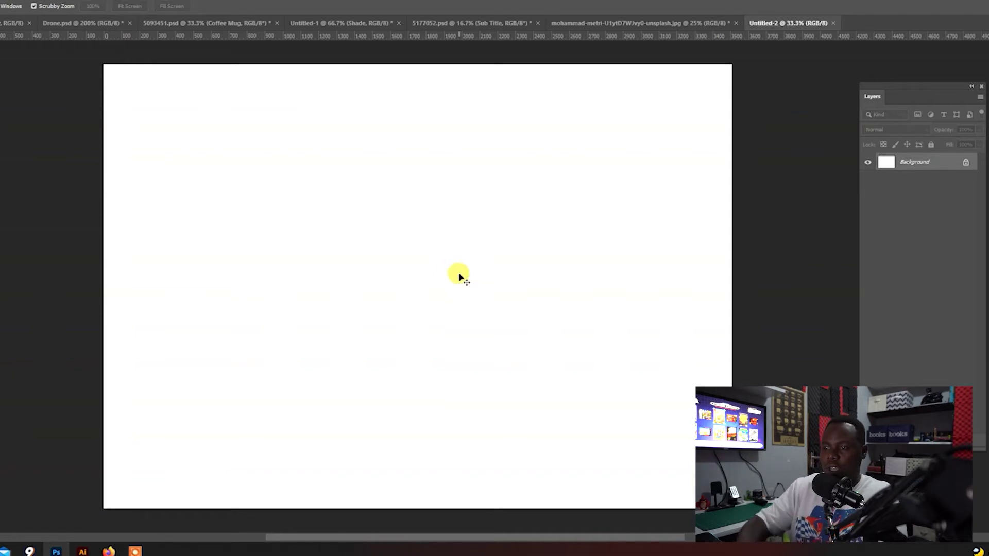
pyautogui.click(538, 144)
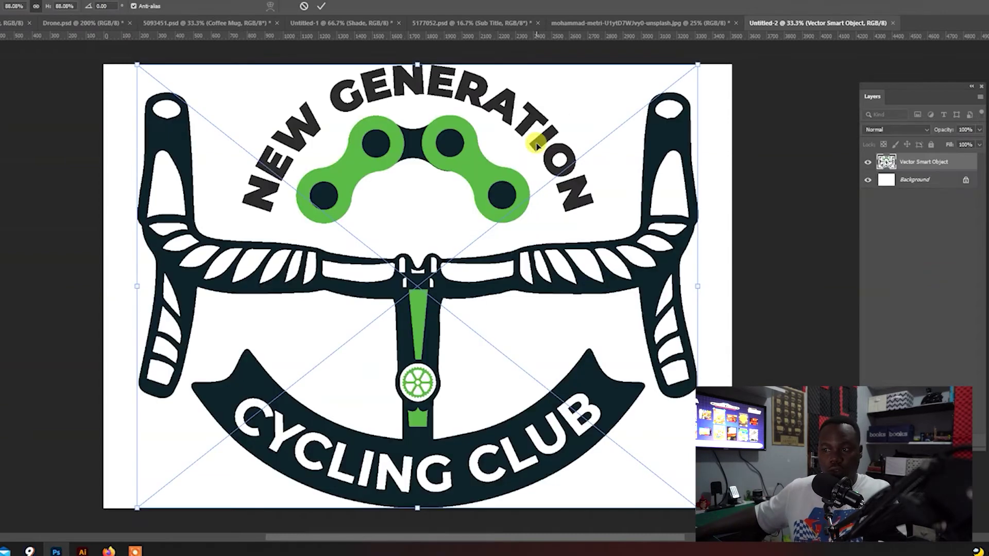
pyautogui.moveTo(704, 282); pyautogui.dragTo(196, 291)
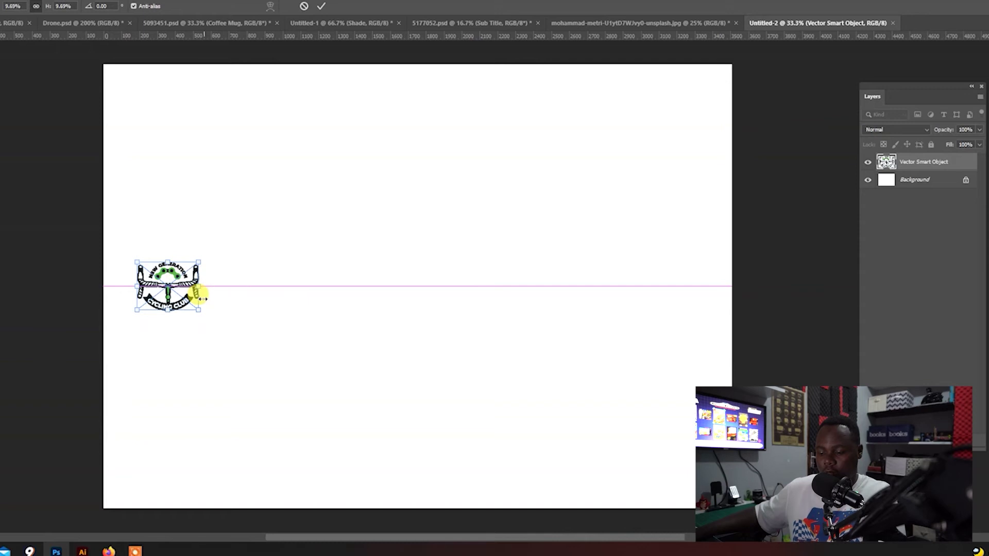
pyautogui.press('Return')
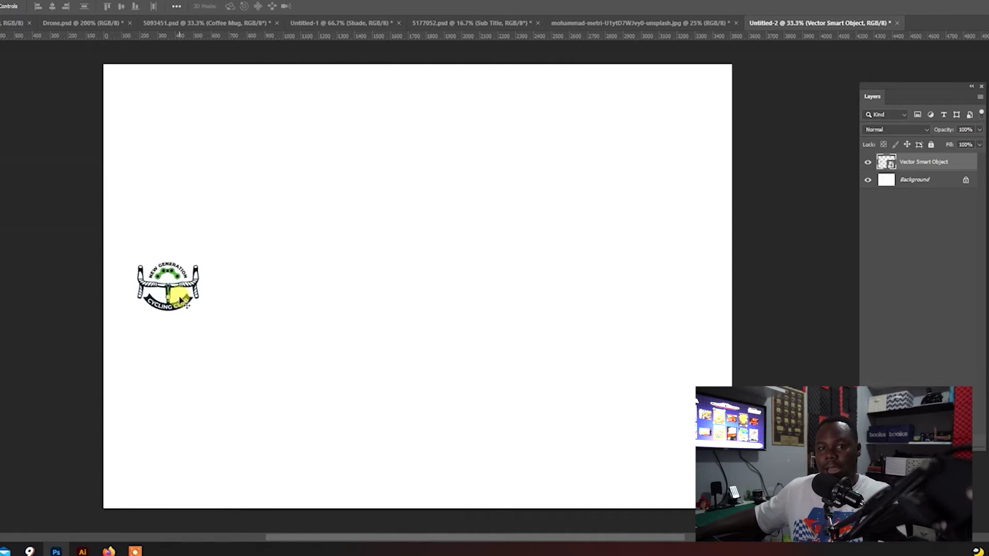
pyautogui.moveTo(186, 303); pyautogui.dragTo(184, 212)
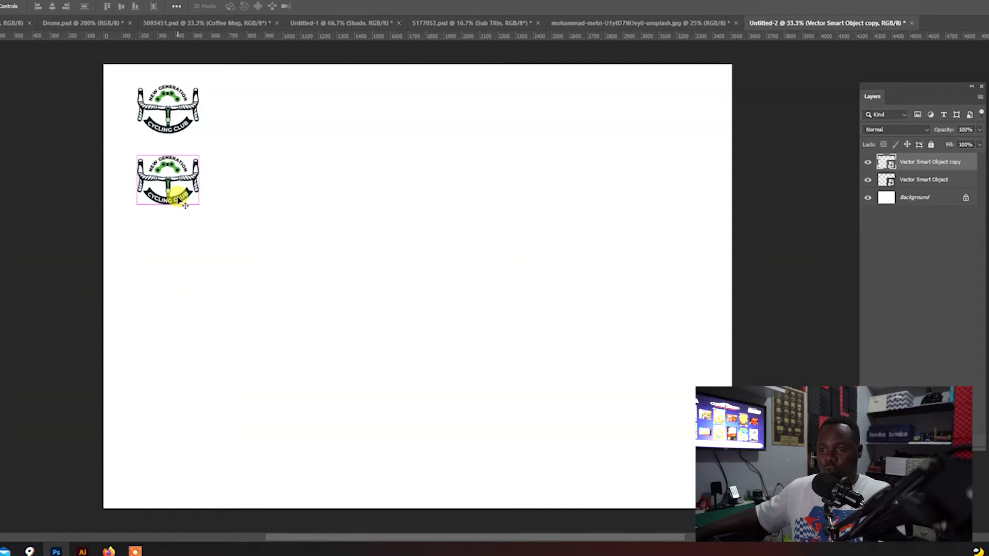
# Step: Undo the stray copy and duplicate the logo downward into a column of six
pyautogui.hotkey('ctrl', 'z')
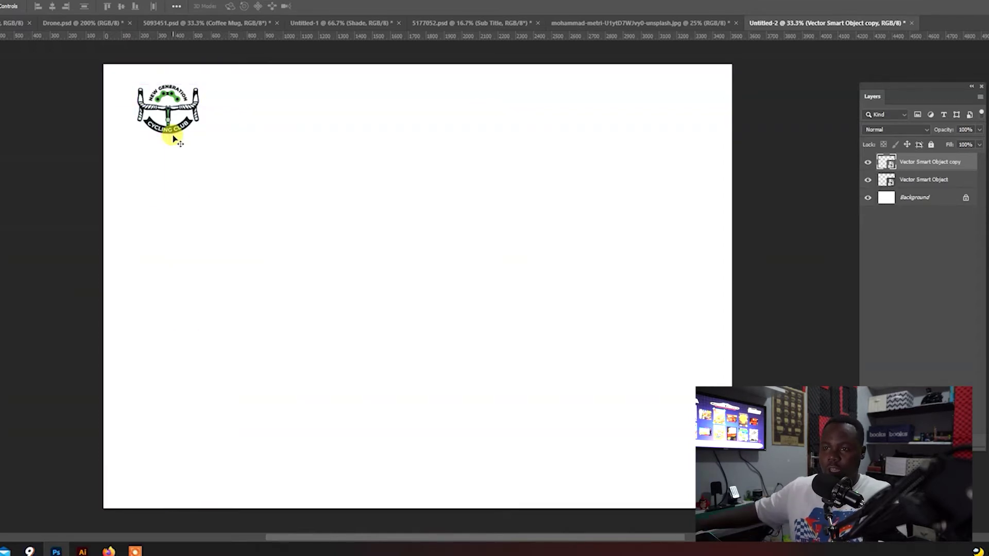
pyautogui.moveTo(172, 110); pyautogui.dragTo(170, 174)
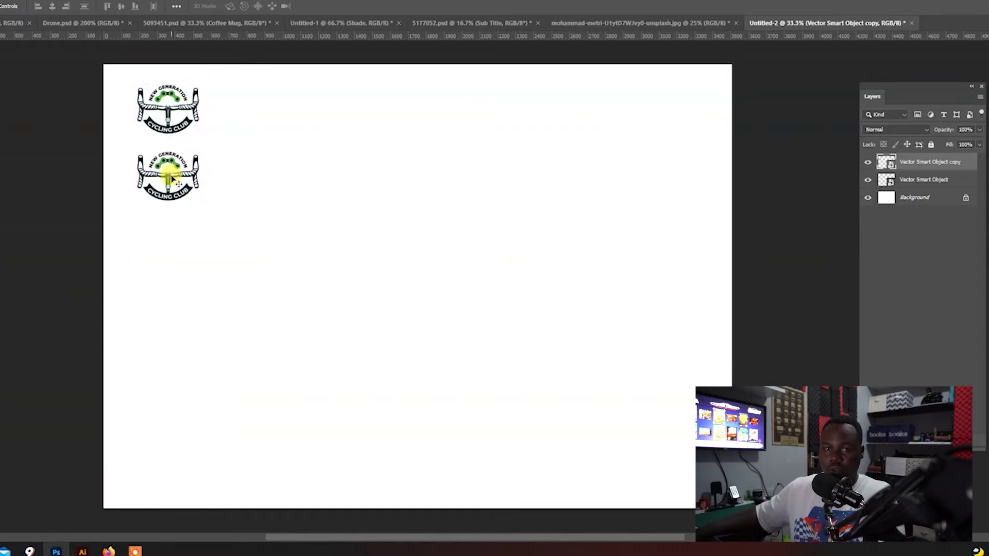
pyautogui.moveTo(133, 236); pyautogui.dragTo(250, 54)
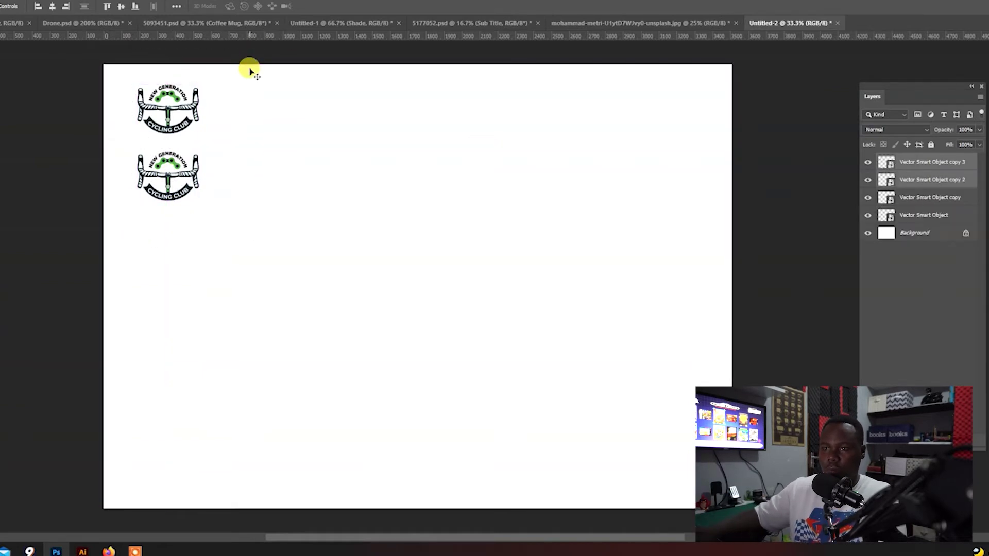
pyautogui.moveTo(215, 100); pyautogui.dragTo(214, 234)
pyautogui.moveTo(225, 366); pyautogui.dragTo(180, 322)
pyautogui.moveTo(131, 251); pyautogui.dragTo(174, 395)
# Step: Duplicate the logo column rightward repeatedly to build a 6 by 6 grid
pyautogui.moveTo(242, 483); pyautogui.dragTo(126, 82)
pyautogui.moveTo(181, 301); pyautogui.dragTo(281, 286)
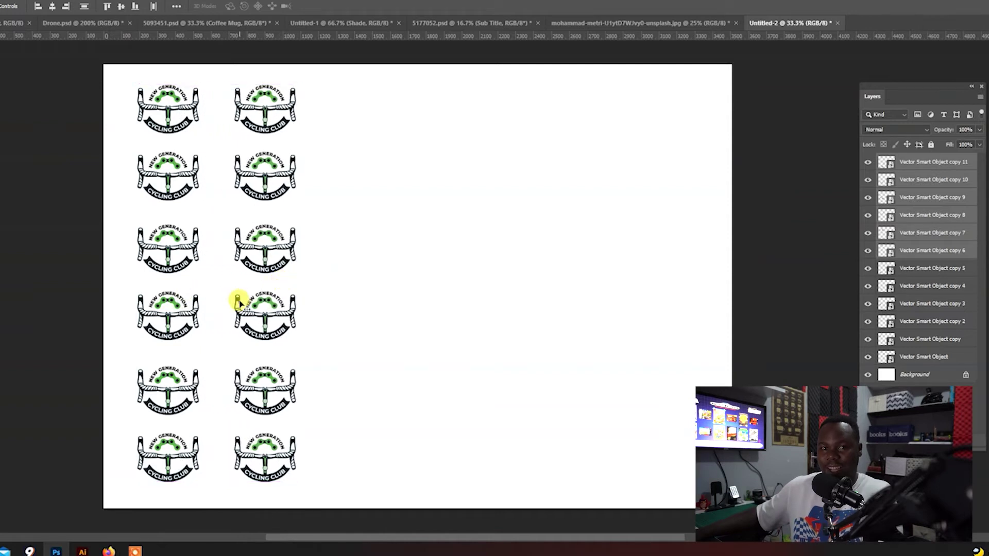
pyautogui.moveTo(368, 80); pyautogui.dragTo(69, 518)
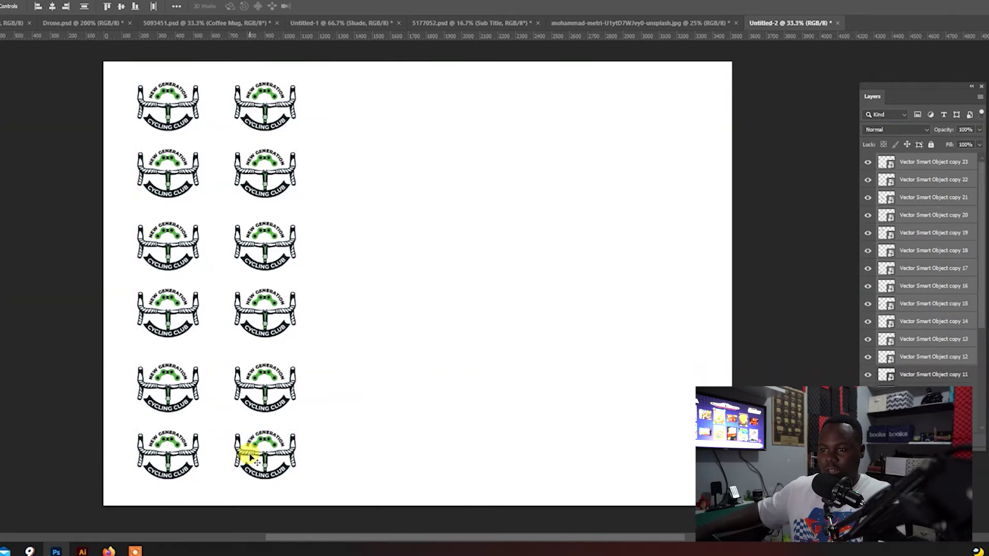
pyautogui.moveTo(254, 354); pyautogui.dragTo(454, 348)
pyautogui.moveTo(343, 480); pyautogui.dragTo(342, 475)
pyautogui.moveTo(335, 360); pyautogui.dragTo(502, 324)
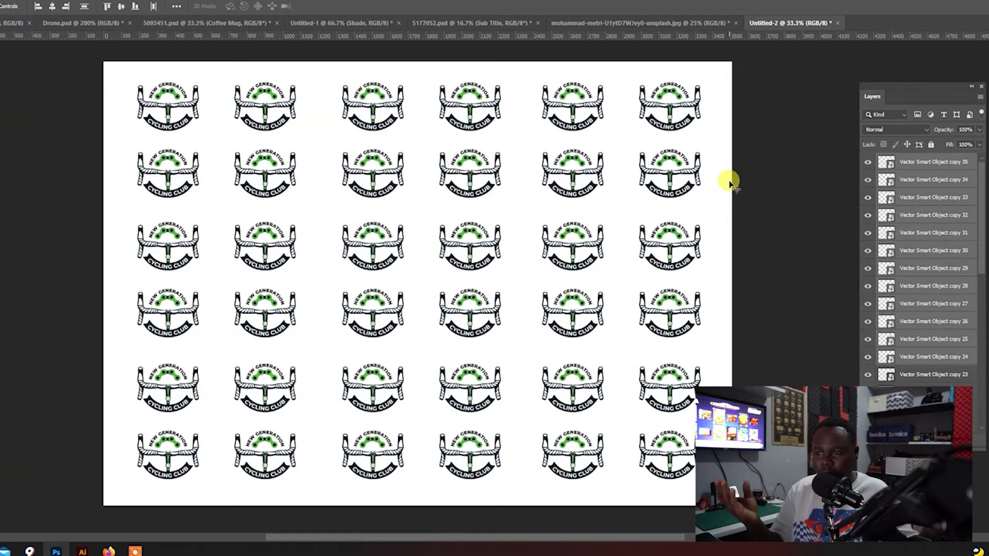
# Step: Scale the whole logo grid down and place a duplicate of it to the right
pyautogui.moveTo(731, 77); pyautogui.dragTo(125, 487)
pyautogui.hotkey('ctrl', 't')
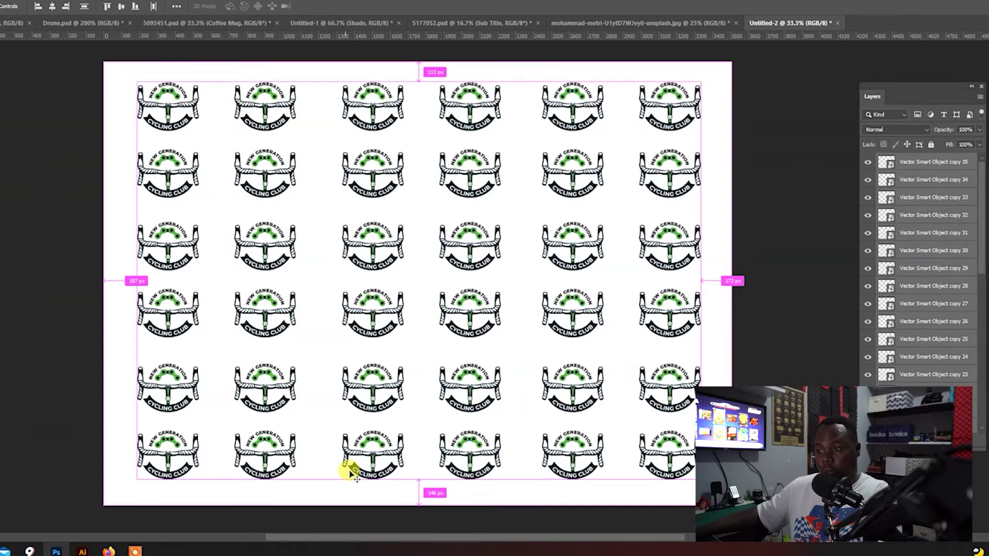
pyautogui.moveTo(696, 476); pyautogui.dragTo(432, 299)
pyautogui.press('Return')
pyautogui.moveTo(427, 302); pyautogui.dragTo(428, 302)
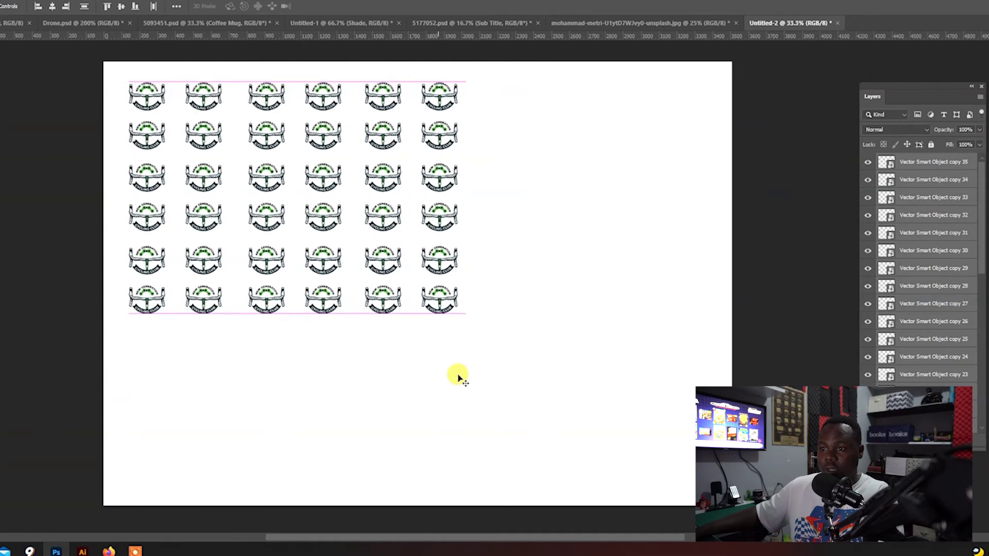
pyautogui.moveTo(188, 230); pyautogui.dragTo(545, 207)
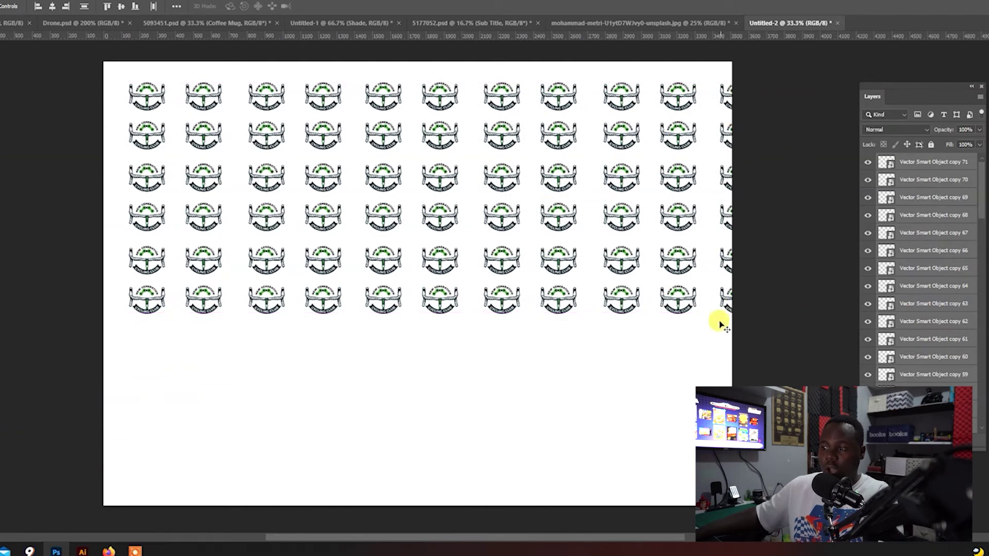
# Step: Delete the logos cut off at the right edge and reposition the remaining grid
pyautogui.moveTo(713, 366); pyautogui.dragTo(852, 68)
pyautogui.press('Delete')
pyautogui.moveTo(109, 348); pyautogui.dragTo(883, 106)
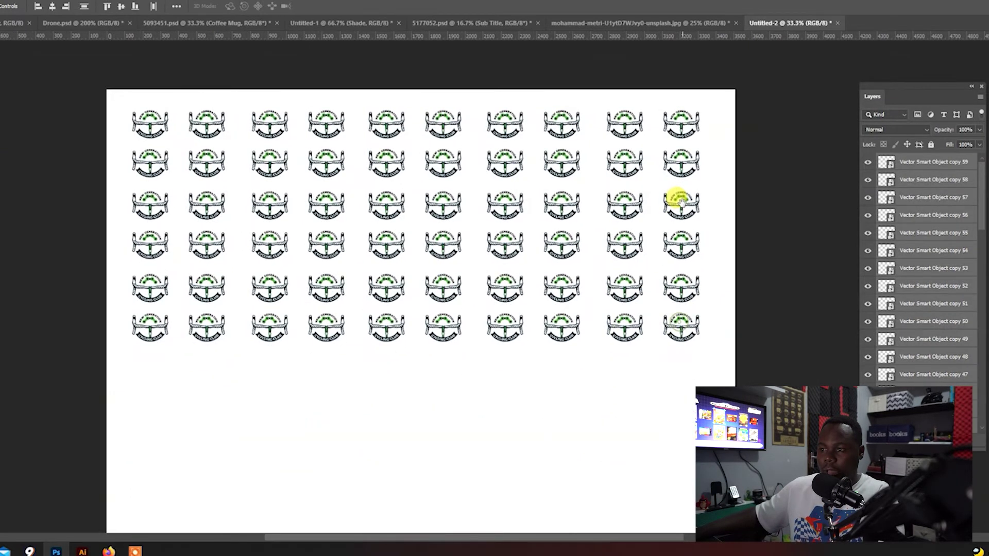
pyautogui.moveTo(498, 278); pyautogui.dragTo(536, 252)
pyautogui.scroll(-2, 515, 360)
# Step: Duplicate logo rows downward until the grid is ten rows deep, then zoom out
pyautogui.moveTo(149, 332); pyautogui.dragTo(717, 183)
pyautogui.moveTo(629, 205); pyautogui.dragTo(618, 319)
pyautogui.click(309, 427)
pyautogui.moveTo(143, 426); pyautogui.dragTo(731, 381)
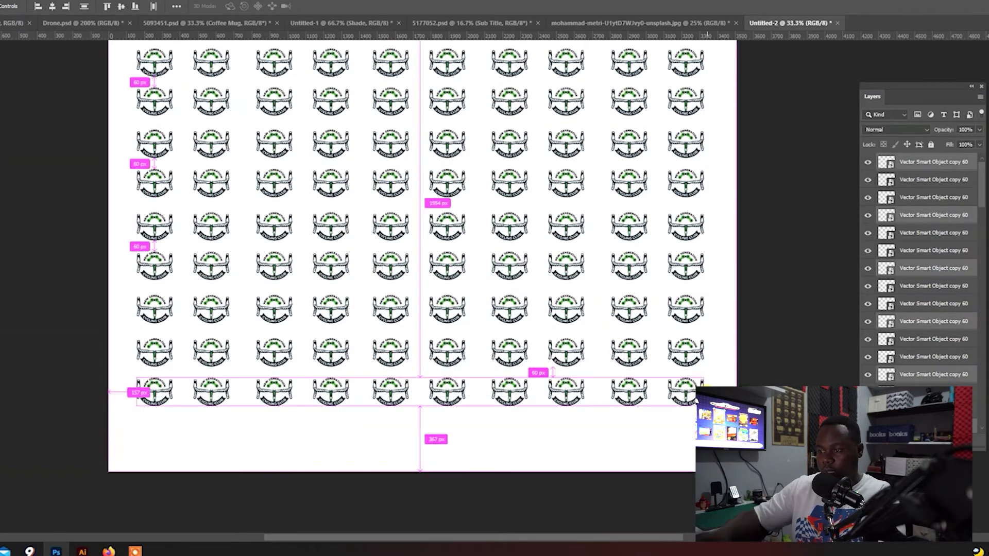
pyautogui.moveTo(625, 330); pyautogui.dragTo(629, 354)
pyautogui.press('z')
pyautogui.keyDown('alt'); pyautogui.click(531, 278); pyautogui.keyUp('alt')
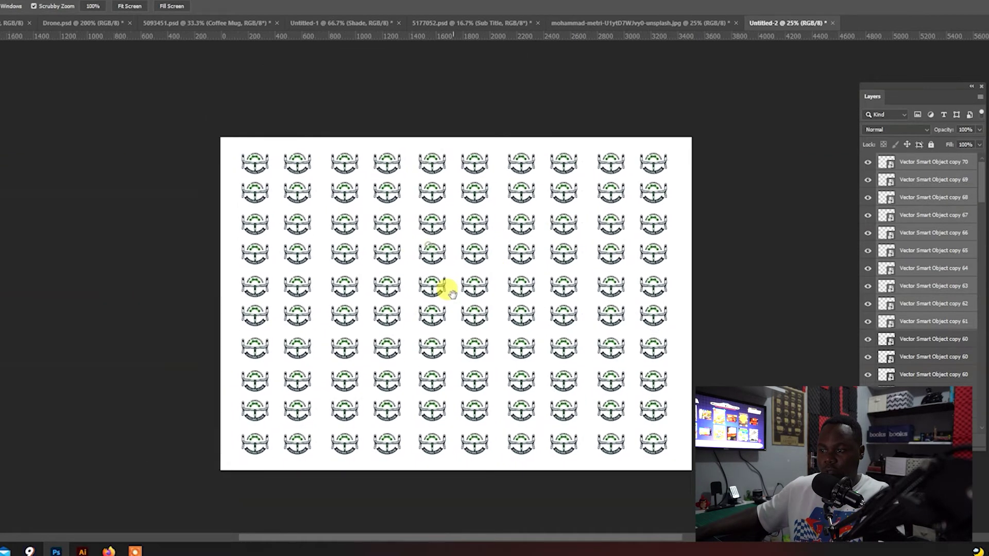
# Step: Nudge all small logos down, group them as 'Patterns' and set opacity to 33%
pyautogui.press('v')
pyautogui.moveTo(226, 139); pyautogui.dragTo(647, 453)
pyautogui.moveTo(644, 362); pyautogui.dragTo(643, 365)
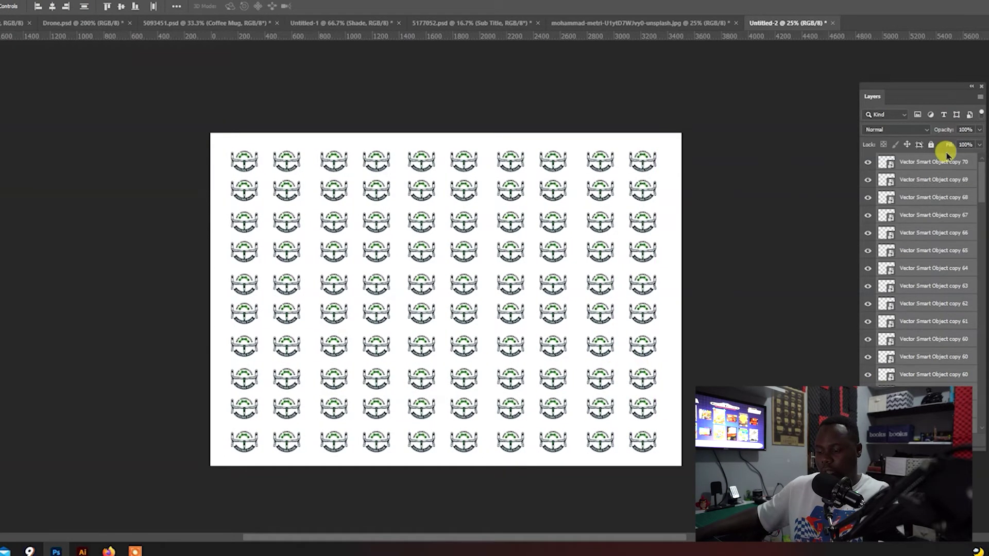
pyautogui.hotkey('ctrl', 'g')
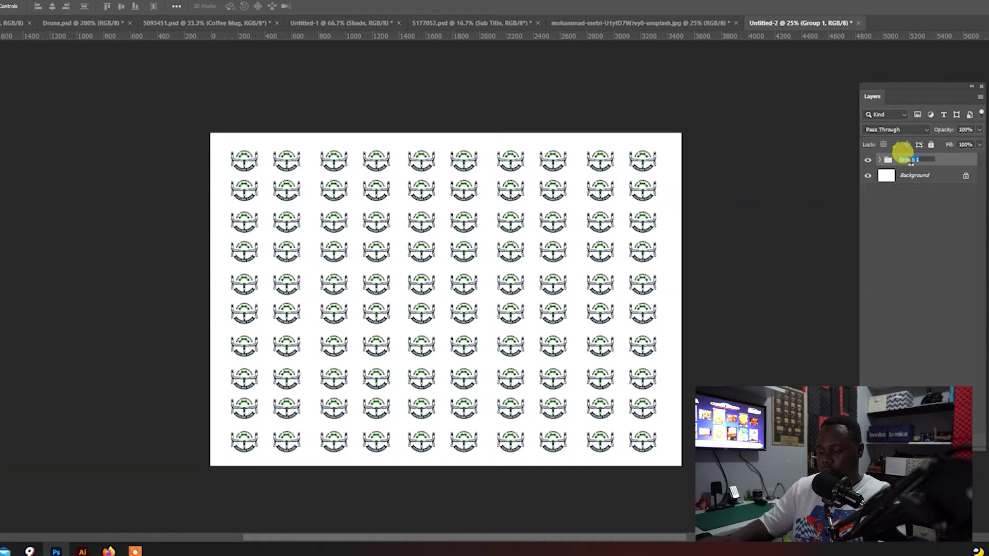
pyautogui.write('terns')
pyautogui.press('Return')
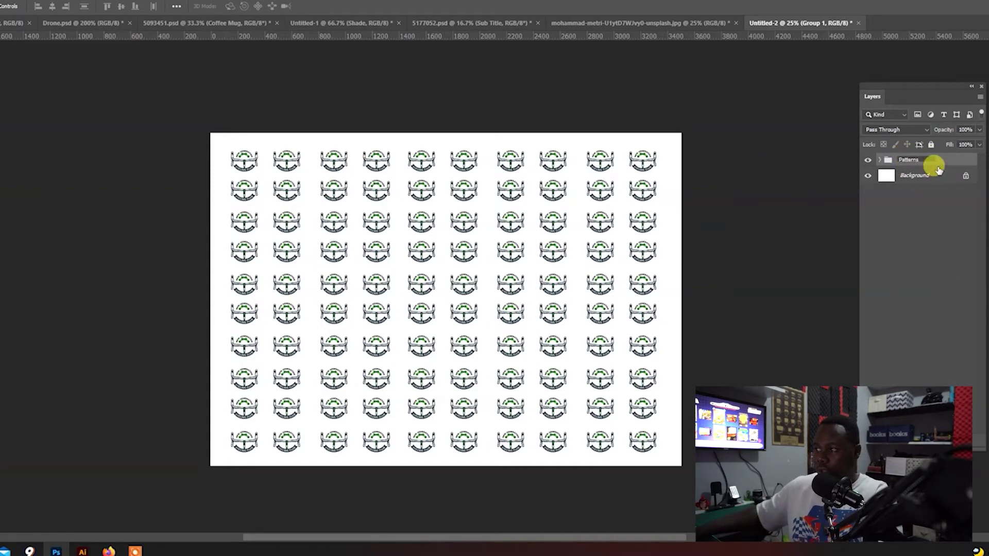
pyautogui.moveTo(927, 132); pyautogui.dragTo(905, 132)
# Step: Paste the cycling club logo as a smart object scaled to 48% in the centre
pyautogui.hotkey('ctrl', 'v')
pyautogui.click(536, 146)
pyautogui.moveTo(650, 300); pyautogui.dragTo(561, 298)
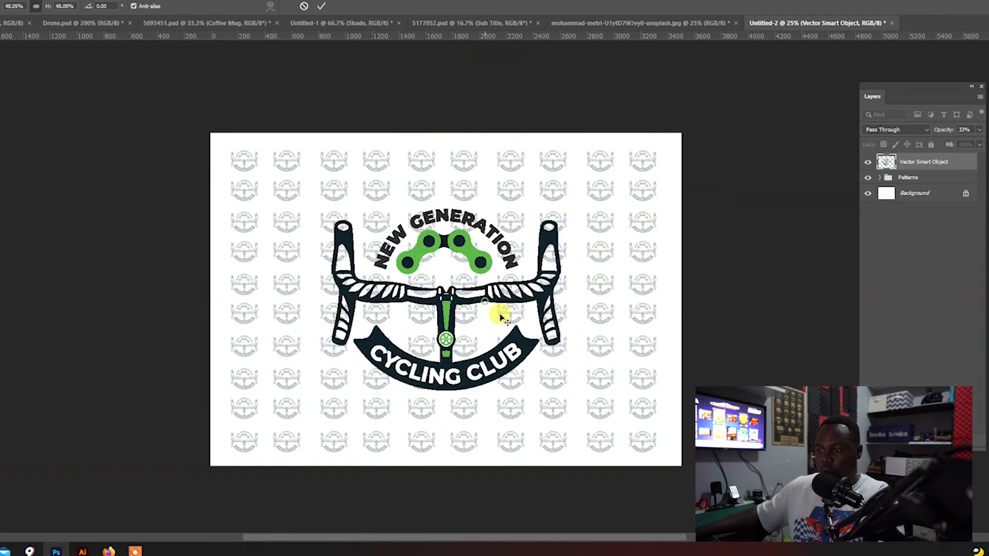
pyautogui.press('Return')
# Step: Stretch the Patterns group wider to fill the page and nudge the centre logo into place
pyautogui.click(907, 177)
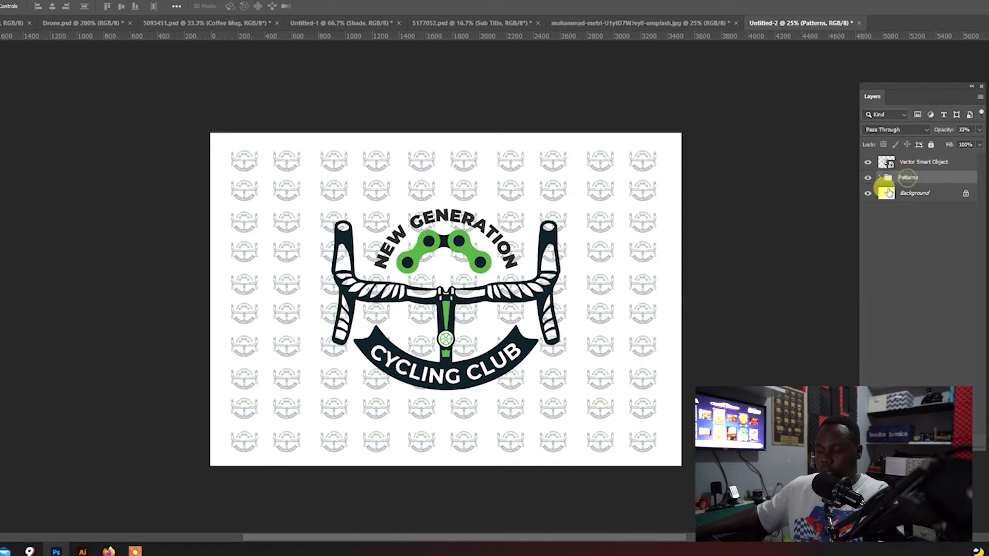
pyautogui.hotkey('ctrl', 't')
pyautogui.moveTo(659, 301); pyautogui.dragTo(670, 304)
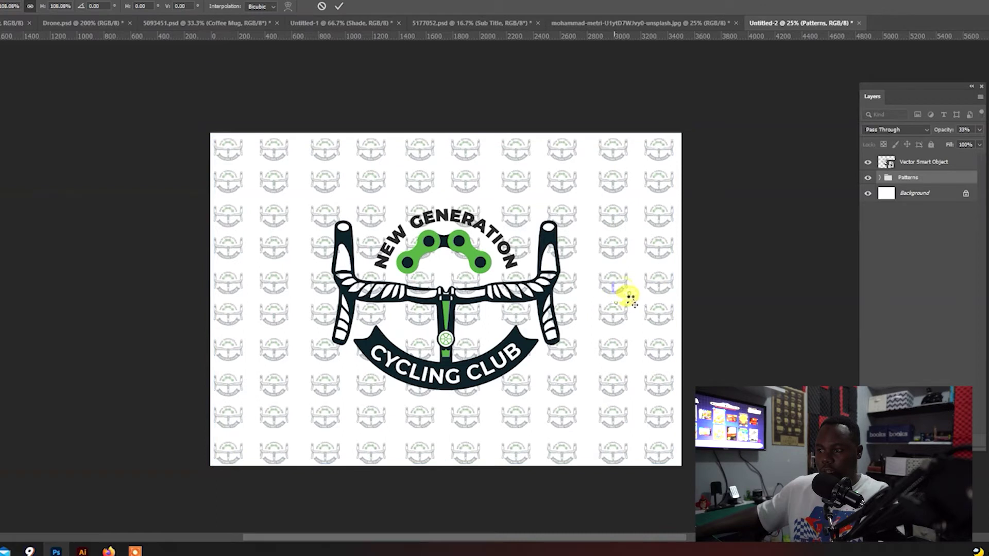
pyautogui.press('Return')
pyautogui.moveTo(634, 296); pyautogui.dragTo(629, 299)
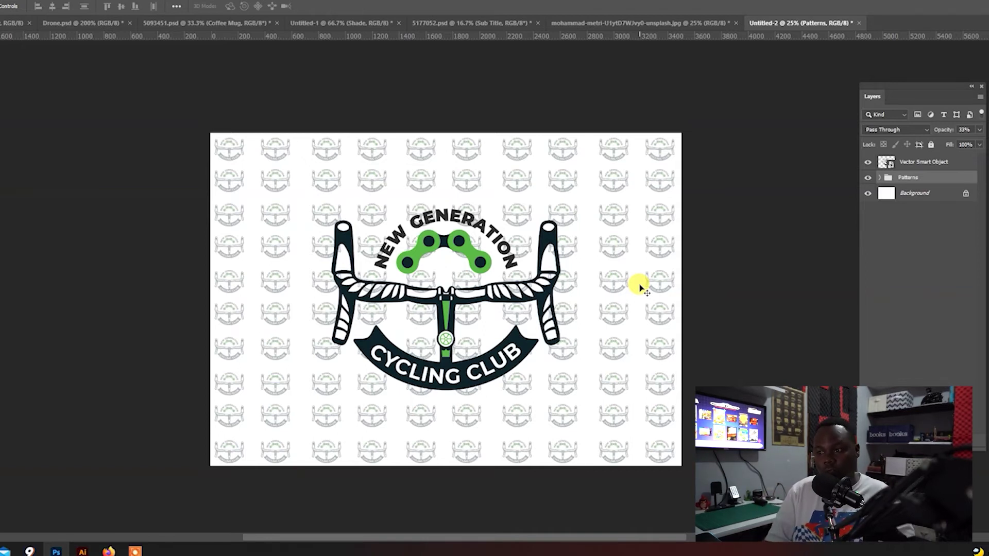
pyautogui.moveTo(525, 359); pyautogui.dragTo(519, 362)
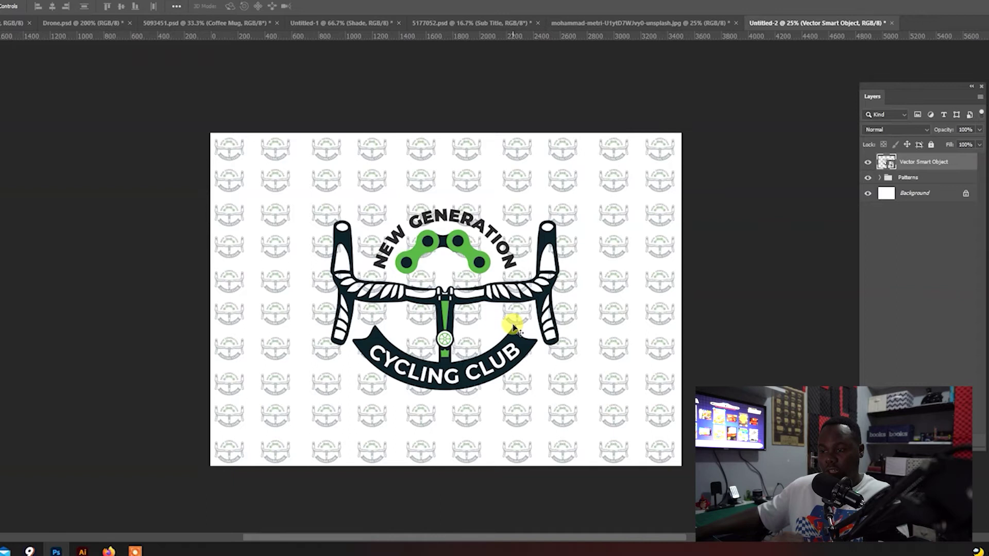
pyautogui.press('z')
pyautogui.click(460, 303)
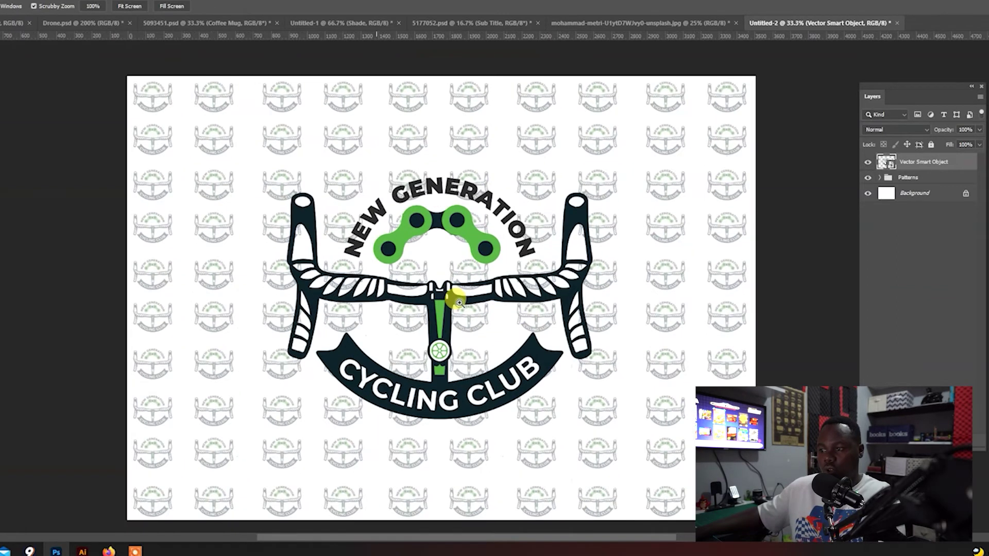
pyautogui.press('v')
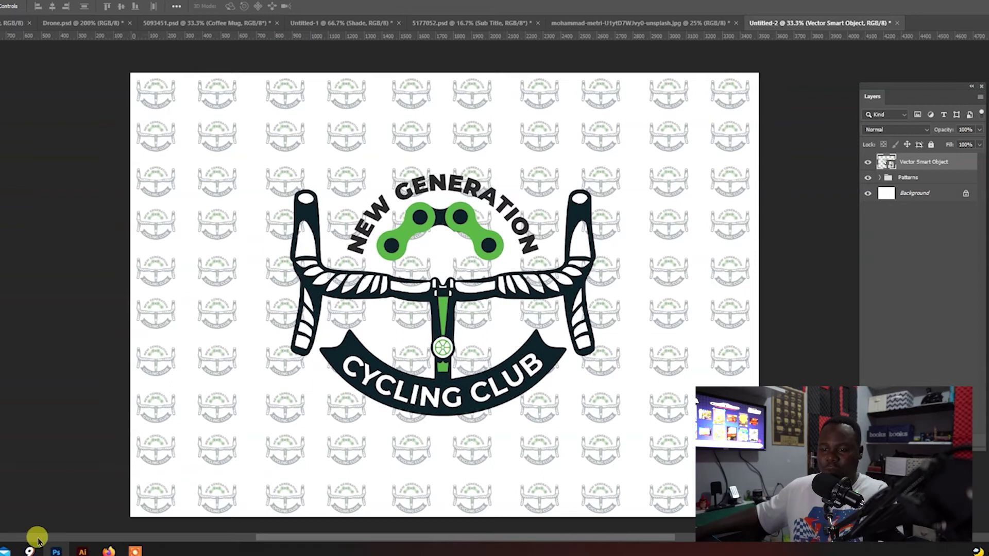
pyautogui.click(108, 552)
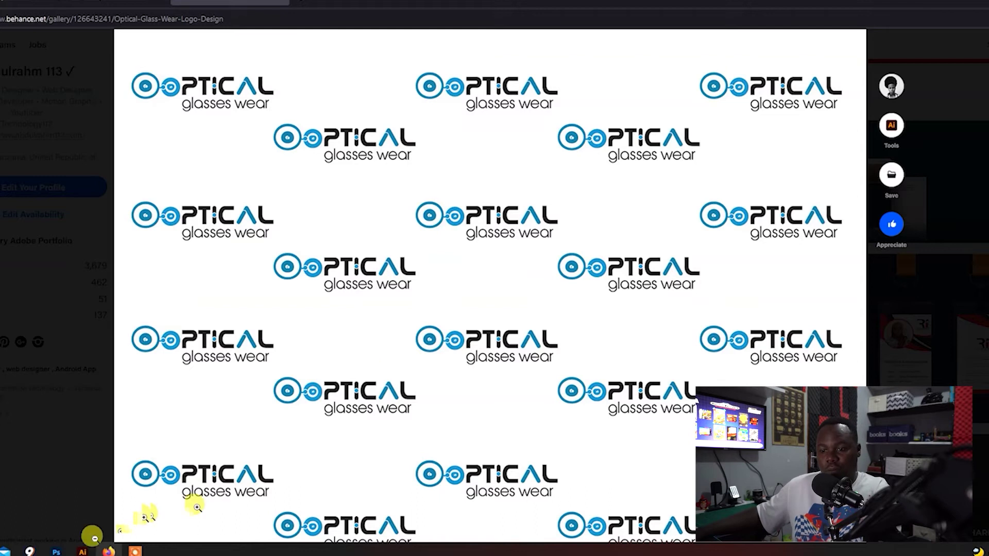
pyautogui.click(56, 550)
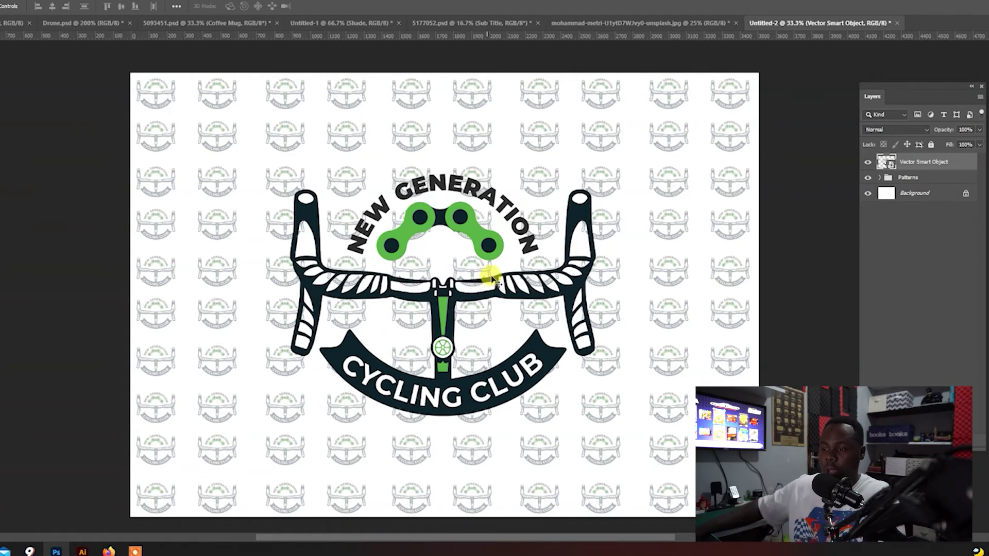
# Step: Hide the Patterns group and the large centre logo layer
pyautogui.click(908, 178)
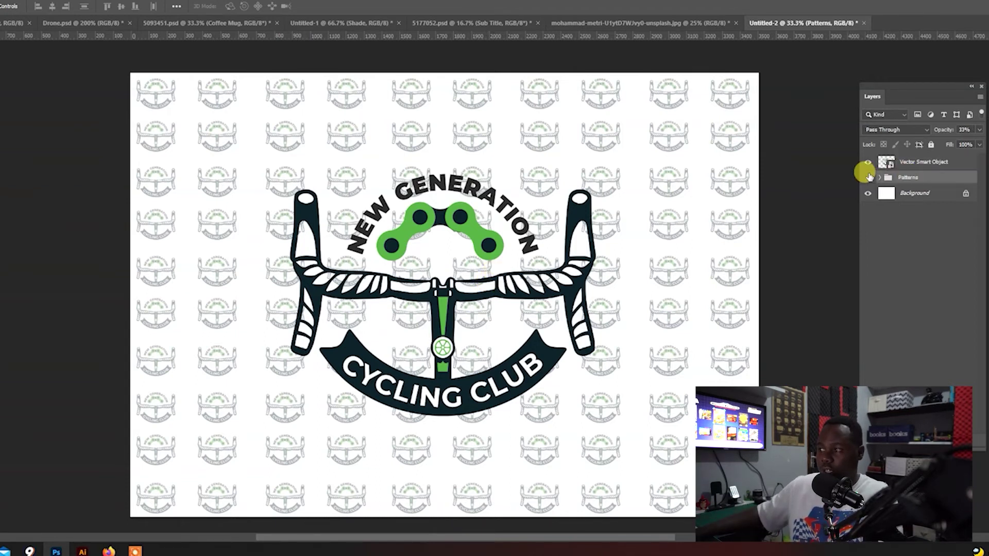
pyautogui.click(868, 177)
pyautogui.click(868, 163)
# Step: Paste the logo as a smart object at 8.51% in the top-left and duplicate it
pyautogui.hotkey('ctrl', 'v')
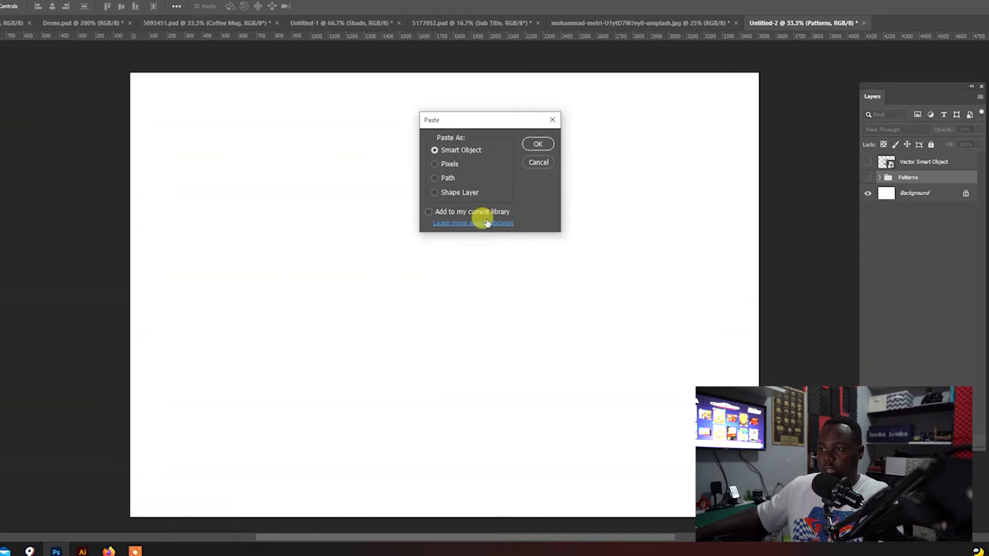
pyautogui.click(538, 144)
pyautogui.moveTo(726, 294); pyautogui.dragTo(207, 134)
pyautogui.press('Return')
pyautogui.hotkey('ctrl', 'j')
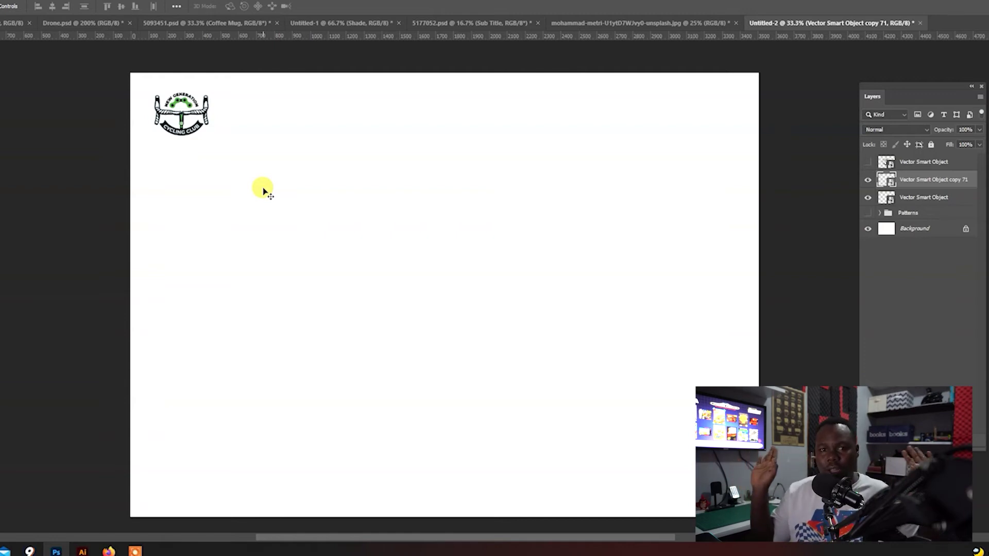
# Step: Offset the duplicate logo down and right, then Alt-drag copies of the top logos further right
pyautogui.moveTo(206, 97); pyautogui.dragTo(273, 179)
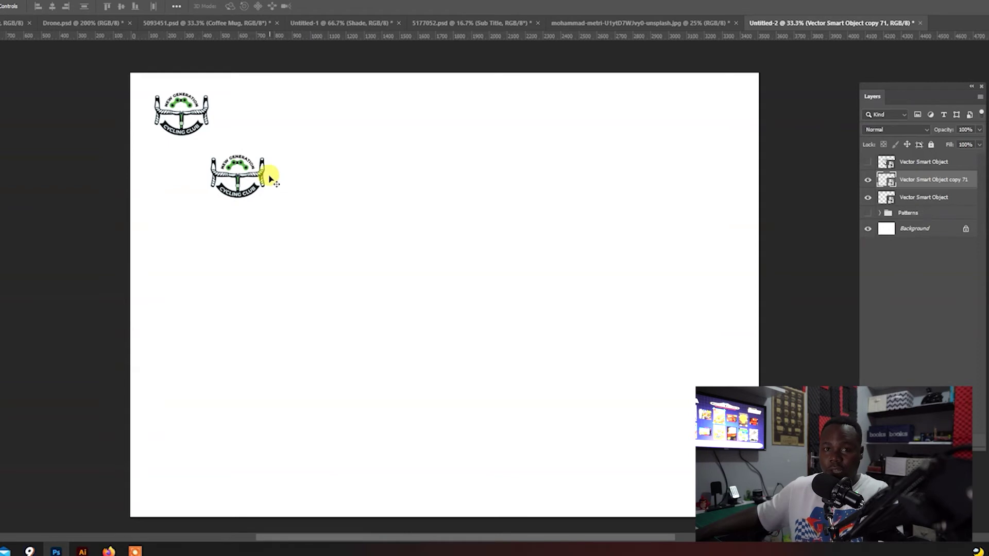
pyautogui.moveTo(273, 178)
pyautogui.mouseDown()
pyautogui.moveTo(283, 161)
pyautogui.moveTo(280, 171)
pyautogui.mouseUp()
pyautogui.moveTo(203, 125); pyautogui.dragTo(305, 124)
pyautogui.moveTo(176, 210); pyautogui.dragTo(487, 125)
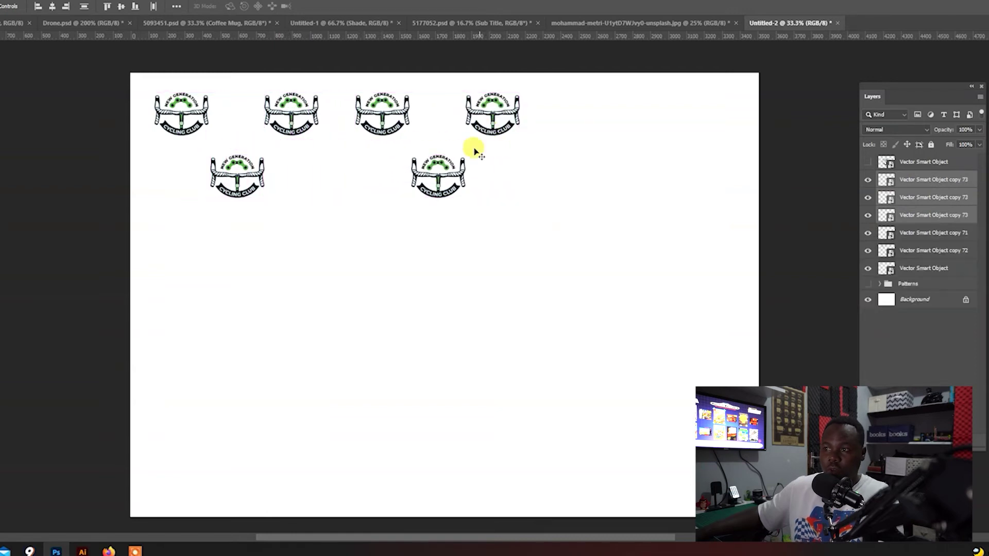
pyautogui.moveTo(357, 221); pyautogui.dragTo(693, 127)
# Step: Duplicate the nine logos downward twice to fill lower rows of the page
pyautogui.moveTo(152, 253); pyautogui.dragTo(775, 106)
pyautogui.moveTo(599, 134); pyautogui.dragTo(590, 268)
pyautogui.moveTo(438, 357); pyautogui.dragTo(436, 499)
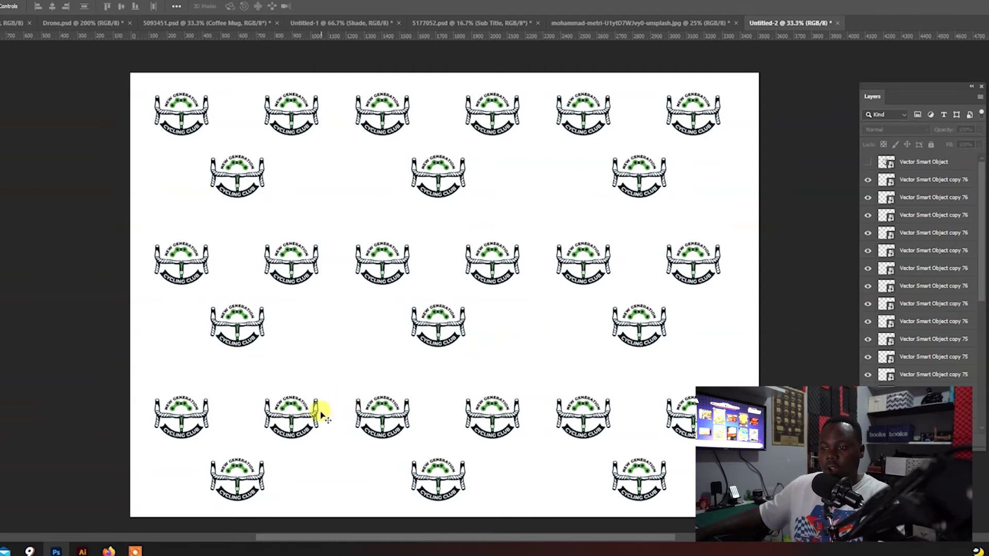
# Step: Stagger the third-row logos, add an offset second-row copy, and select every logo
pyautogui.click(348, 332)
pyautogui.click(330, 294)
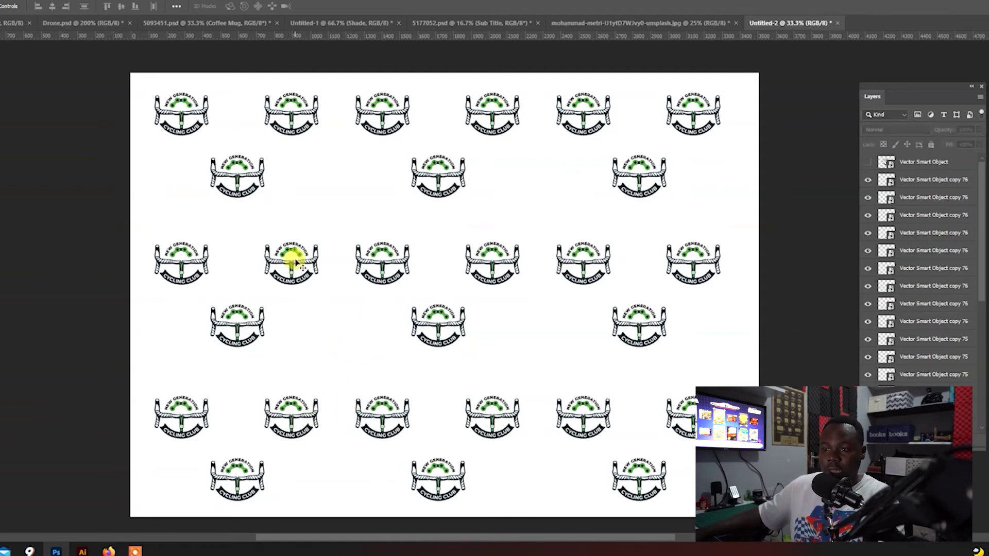
pyautogui.moveTo(291, 268); pyautogui.dragTo(293, 242)
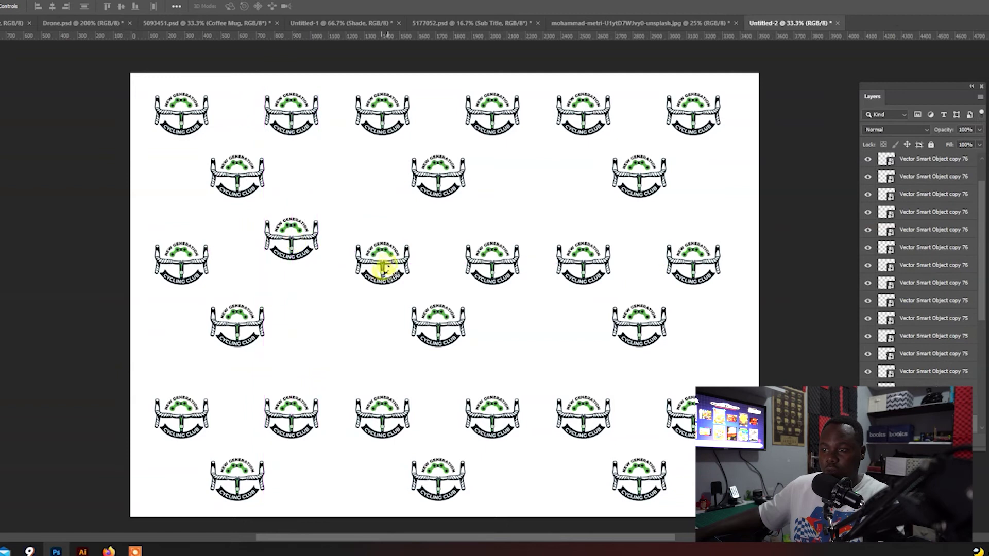
pyautogui.moveTo(383, 278); pyautogui.dragTo(342, 324)
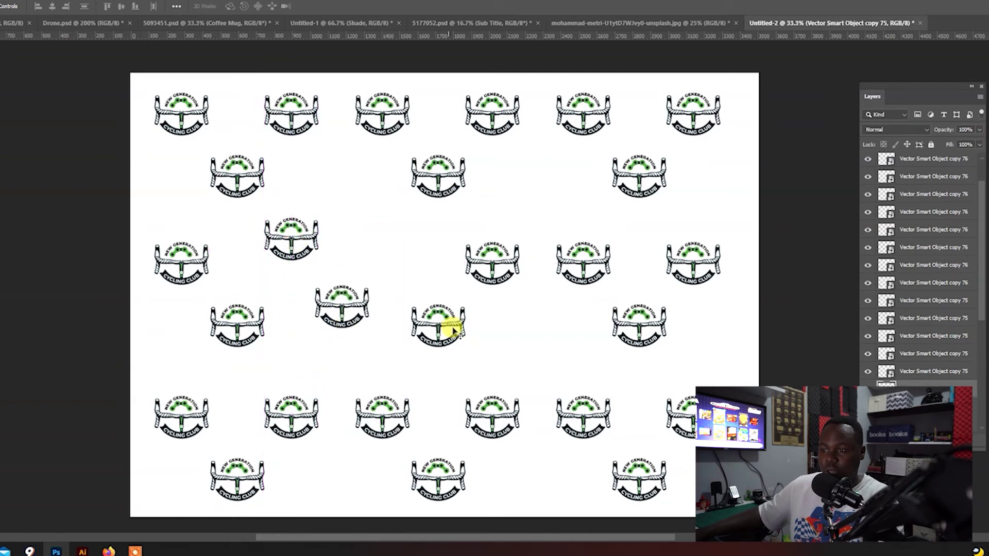
pyautogui.moveTo(496, 268); pyautogui.dragTo(417, 250)
pyautogui.moveTo(252, 194); pyautogui.dragTo(356, 183)
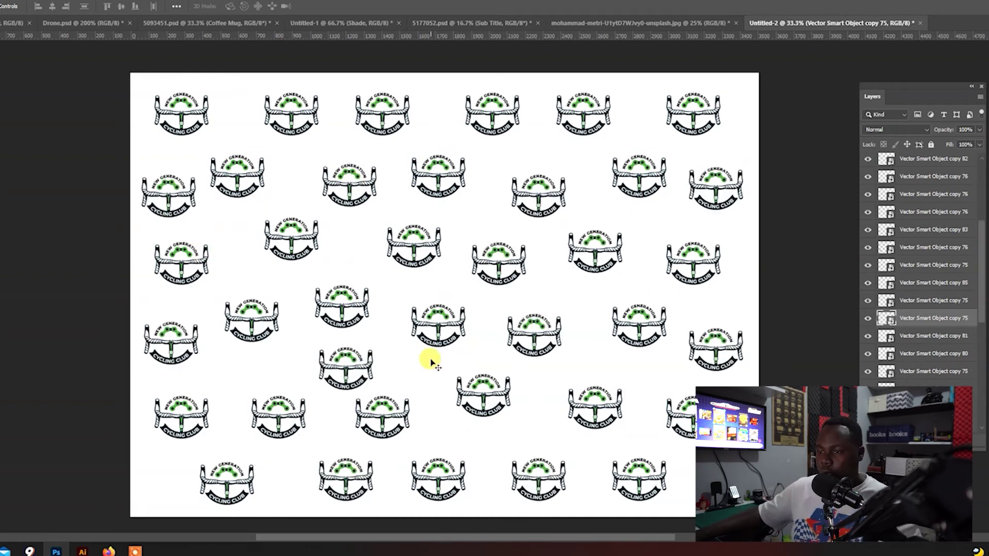
pyautogui.moveTo(98, 86); pyautogui.dragTo(759, 483)
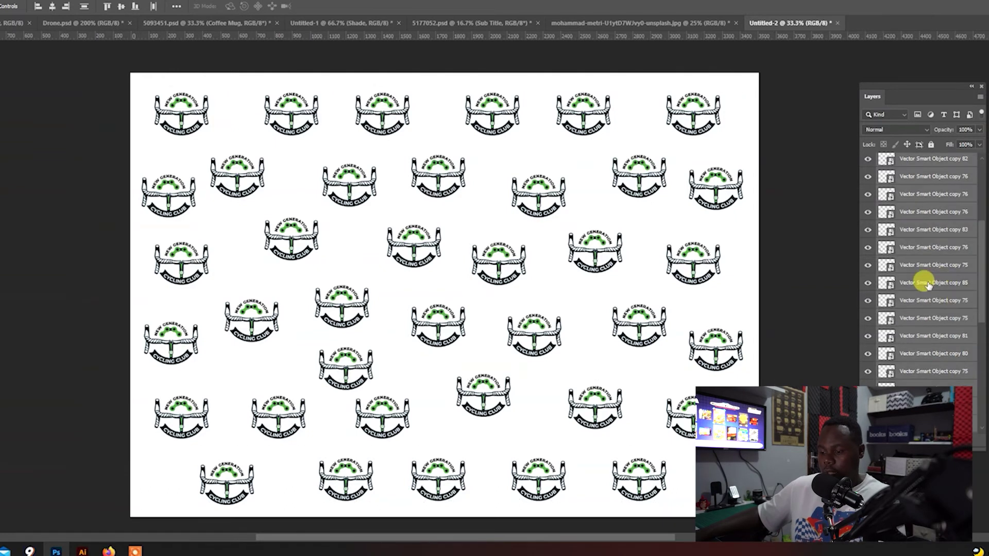
# Step: Group the selected logos as 'Patterns 2' and lower the group's opacity to 61%
pyautogui.hotkey('ctrl', 'g')
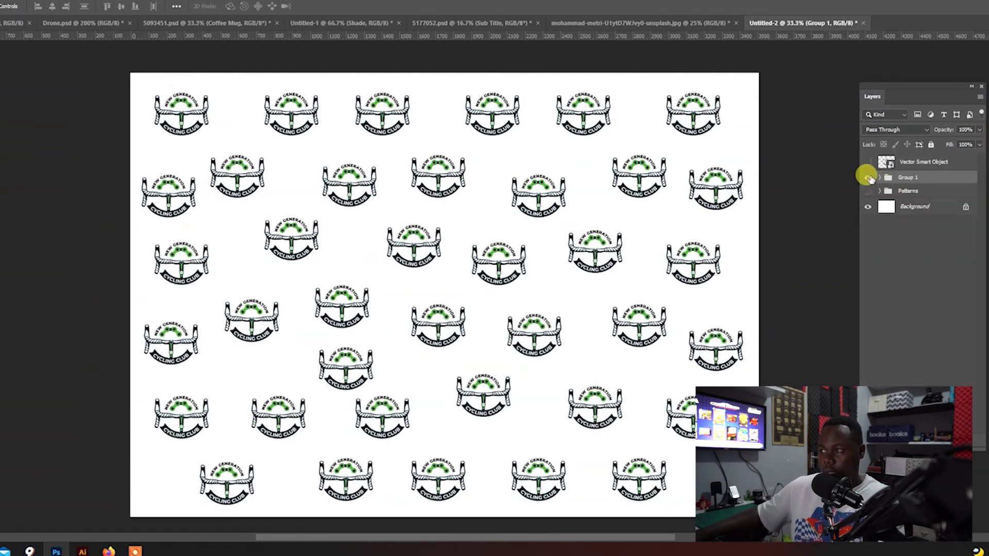
pyautogui.doubleClick(908, 176)
pyautogui.write('Pattern')
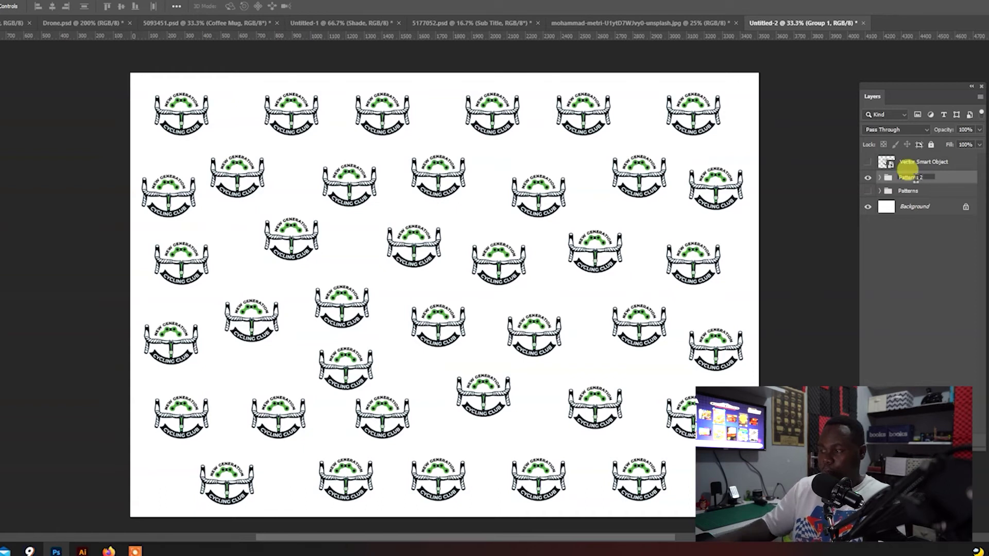
pyautogui.write('s 2')
pyautogui.click(917, 252)
pyautogui.click(905, 175)
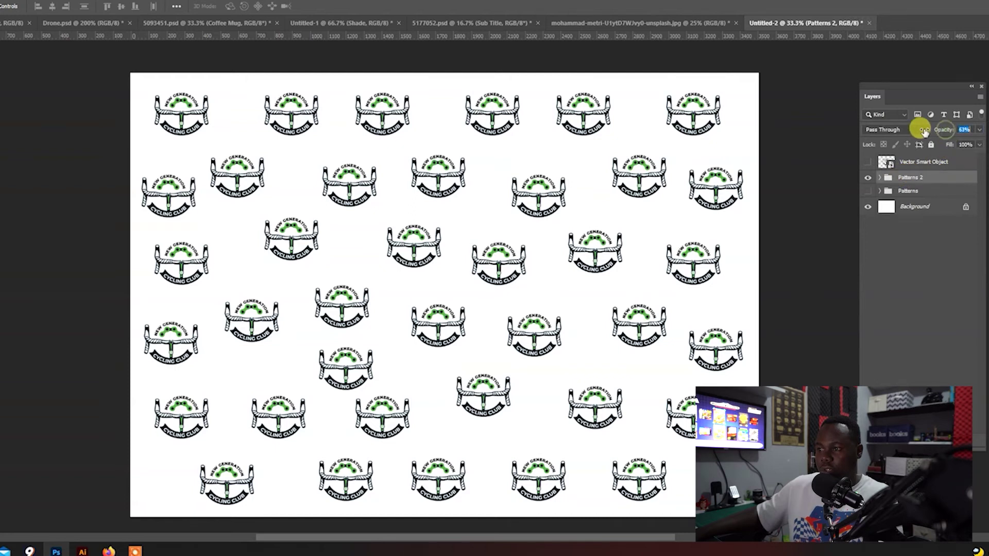
pyautogui.moveTo(925, 132); pyautogui.dragTo(925, 132)
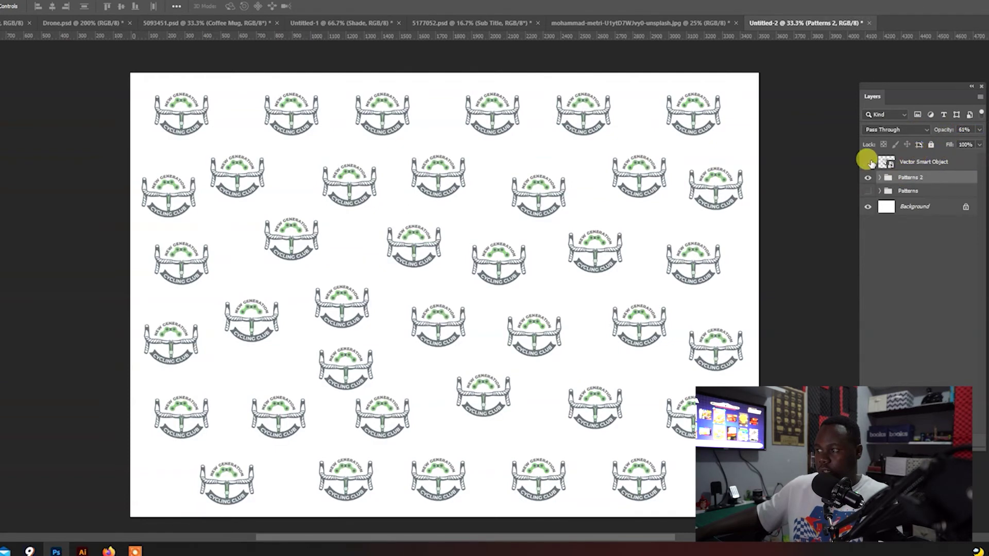
# Step: Show the large logo, compare Patterns 2 with the hidden Patterns grid, and keep Patterns 2 visible
pyautogui.click(868, 163)
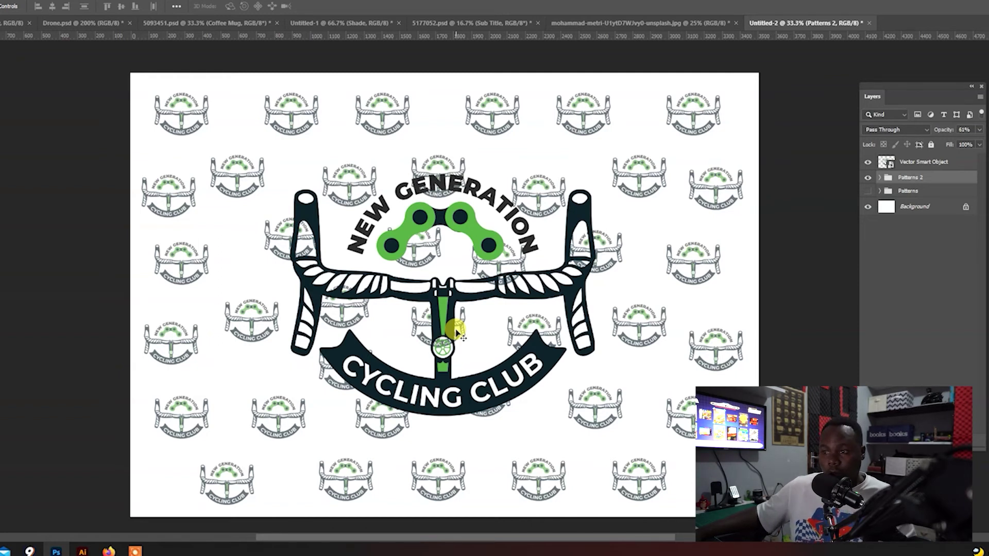
pyautogui.click(868, 177)
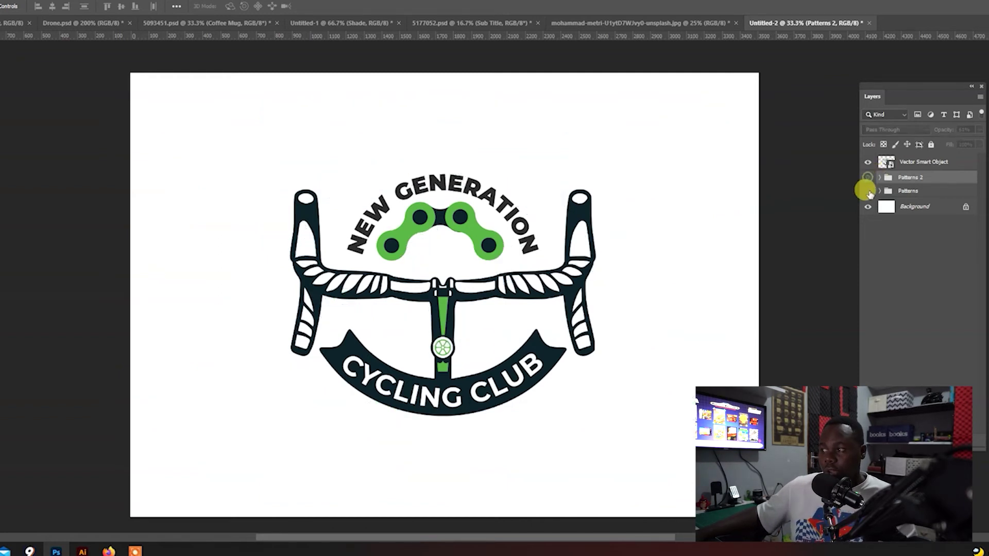
pyautogui.click(868, 191)
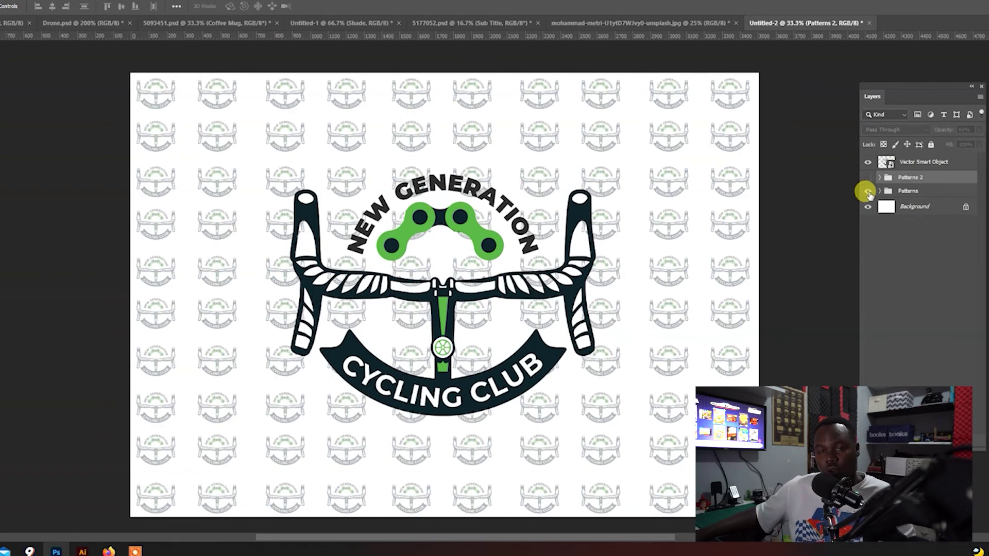
pyautogui.click(868, 192)
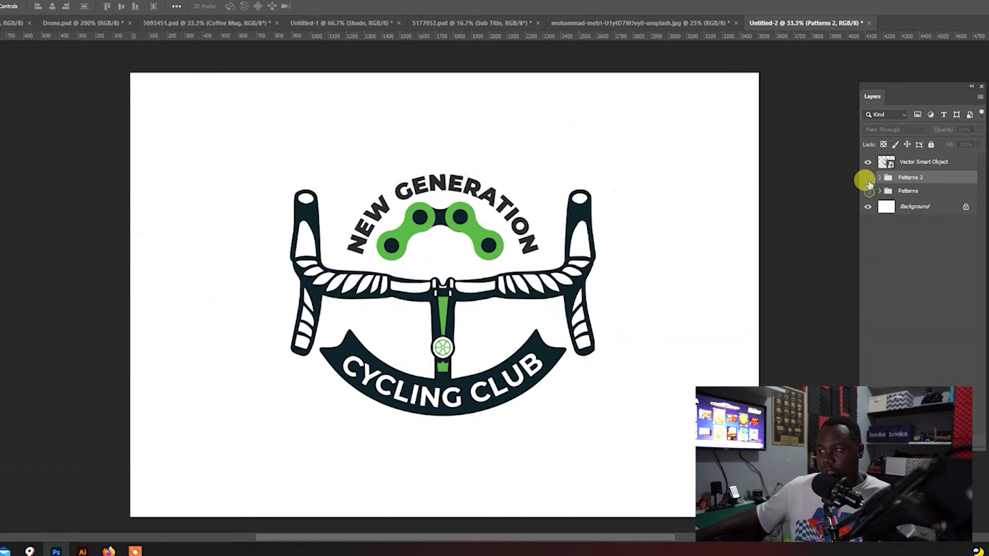
pyautogui.click(868, 177)
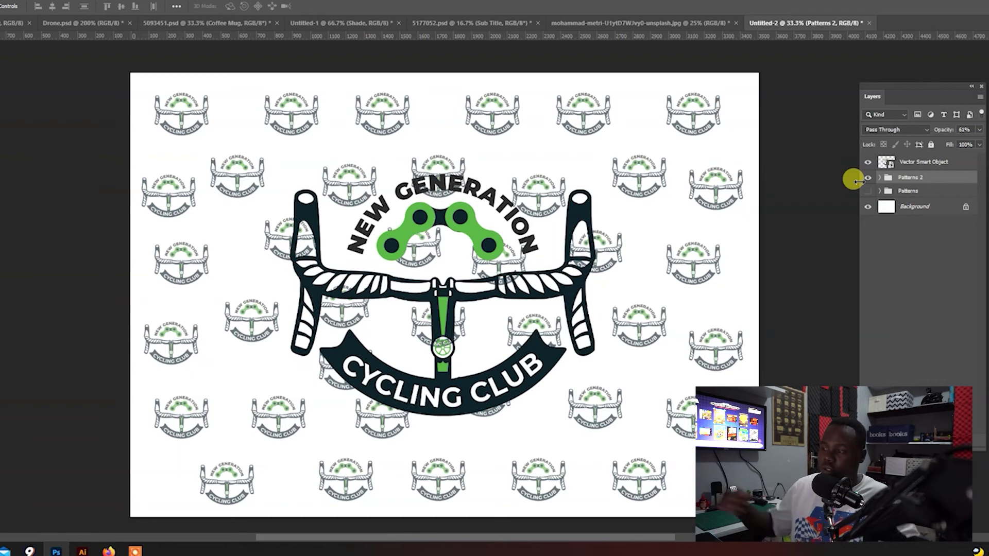
pyautogui.click(943, 208)
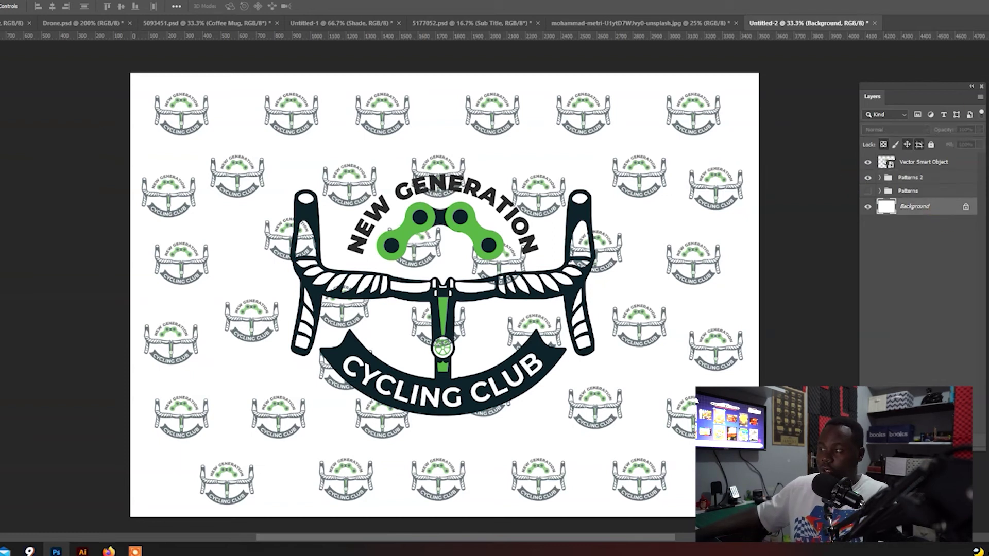
# Step: Fill the Background black, set Patterns 2 to Normal at 13% opacity, and delete the large dark logo
pyautogui.hotkey('alt', 'BackSpace')
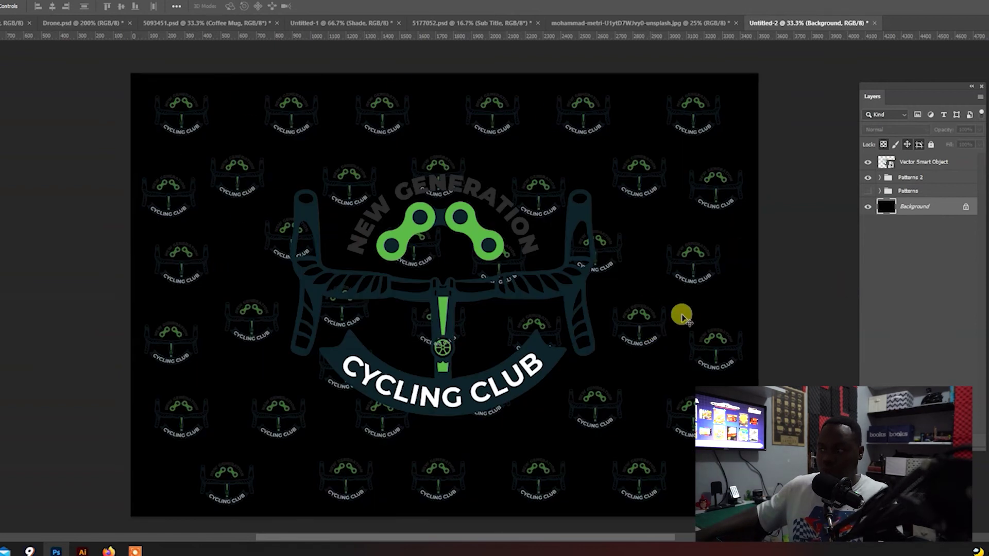
pyautogui.click(937, 178)
pyautogui.click(896, 130)
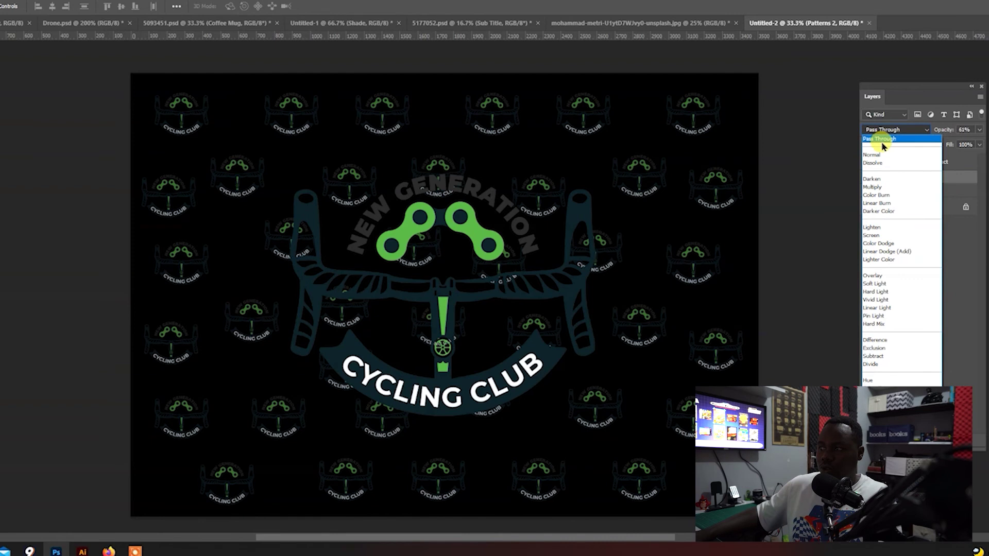
pyautogui.click(881, 154)
pyautogui.moveTo(943, 128); pyautogui.dragTo(922, 130)
pyautogui.moveTo(469, 386); pyautogui.dragTo(472, 388)
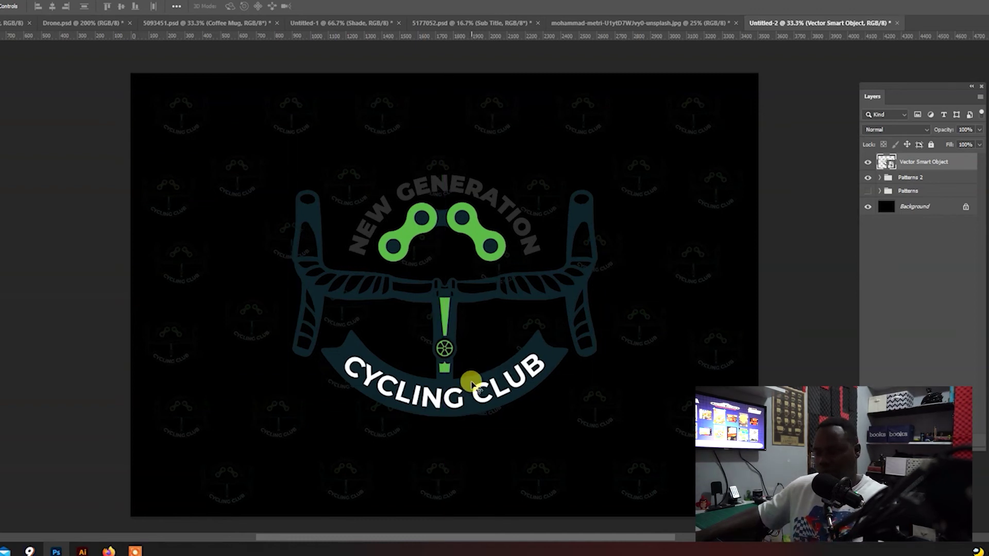
pyautogui.press('Delete')
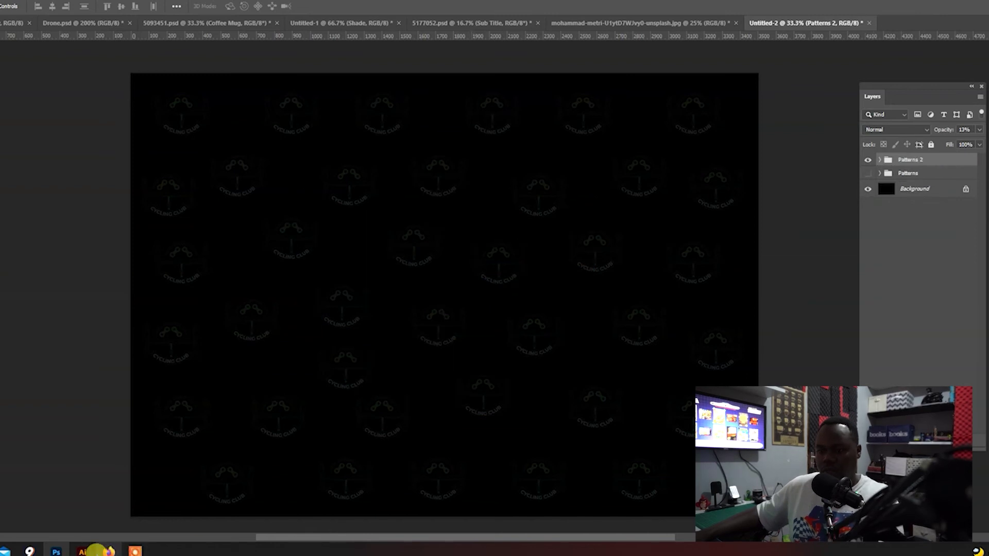
# Step: Copy the entire white-and-green logo from Illustrator and paste it onto the Photoshop page
pyautogui.click(96, 551)
pyautogui.click(316, 387)
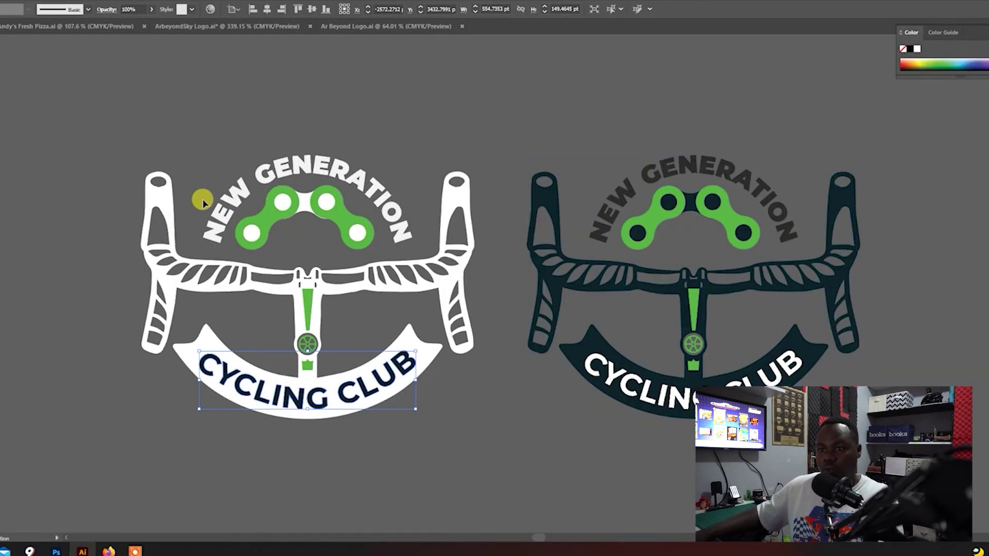
pyautogui.click(132, 138)
pyautogui.moveTo(504, 408); pyautogui.dragTo(503, 412)
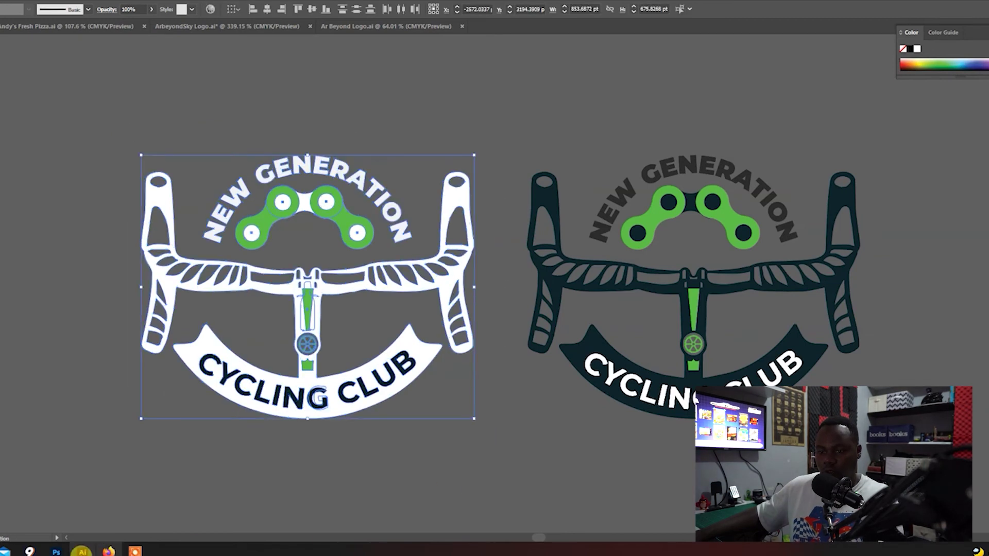
pyautogui.click(54, 551)
pyautogui.hotkey('ctrl', 'v')
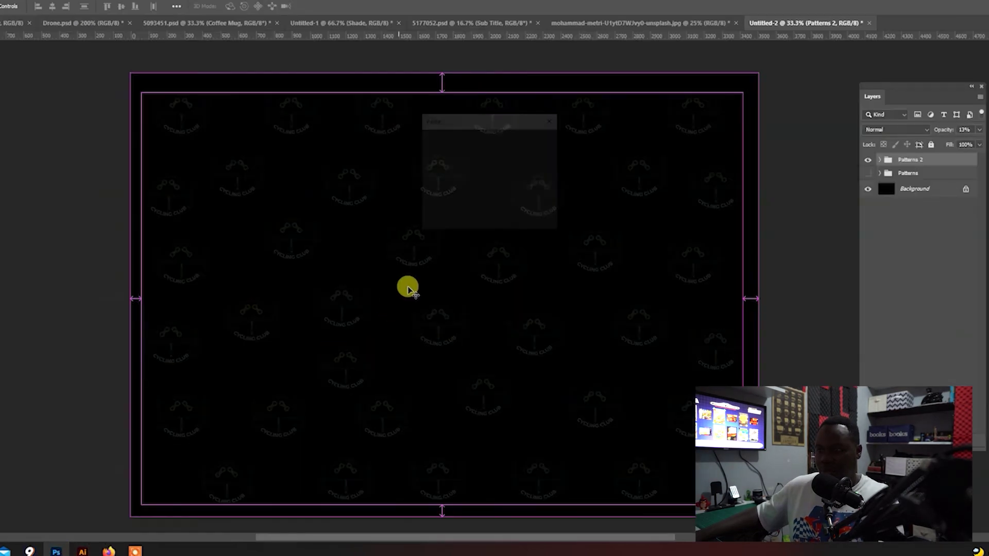
# Step: Paste the logo as a Smart Object and scale it down to about 43%
pyautogui.click(533, 145)
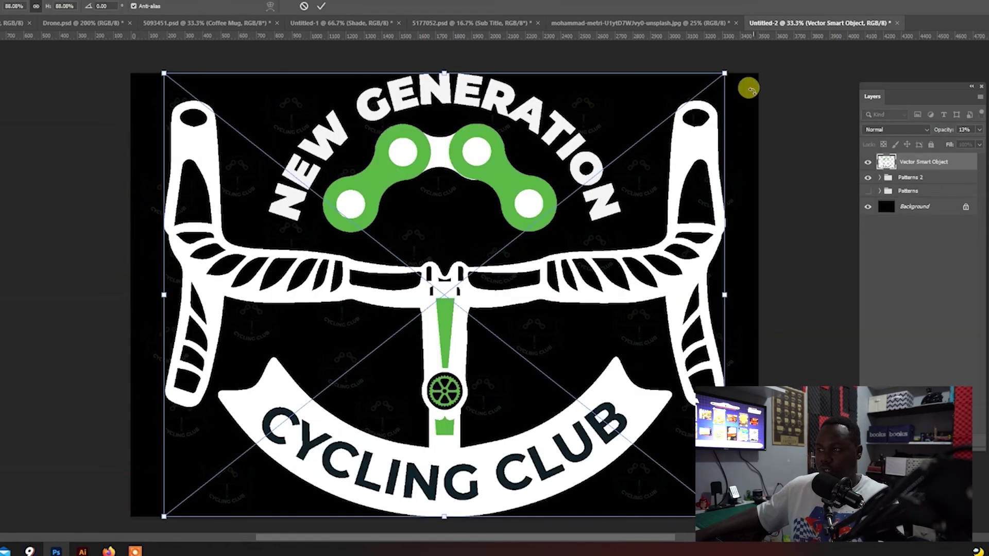
pyautogui.moveTo(716, 67); pyautogui.dragTo(570, 168)
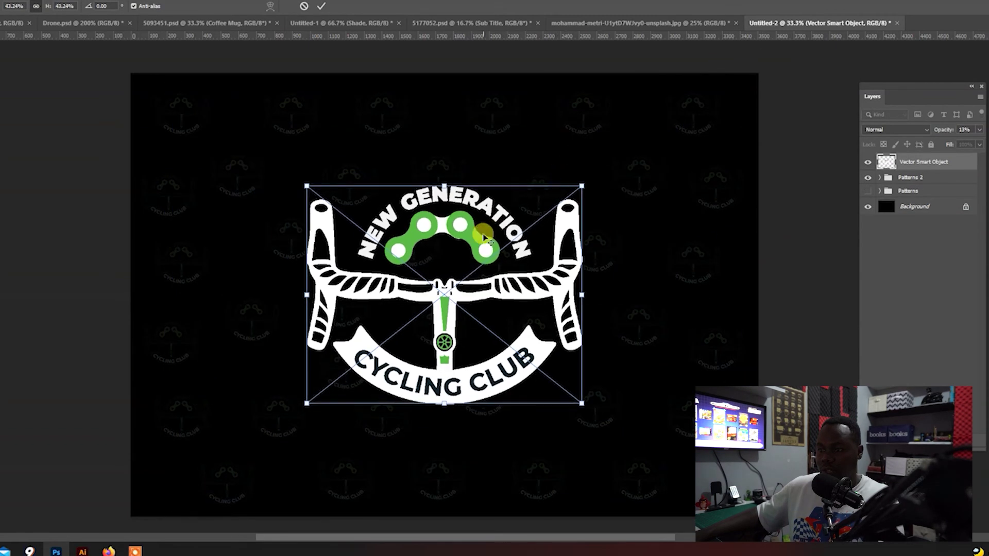
pyautogui.press('Return')
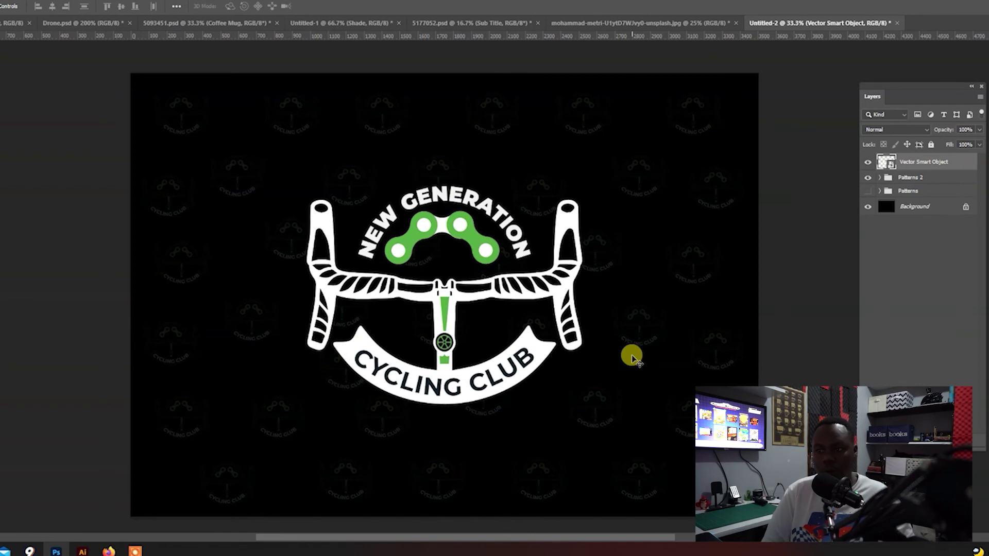